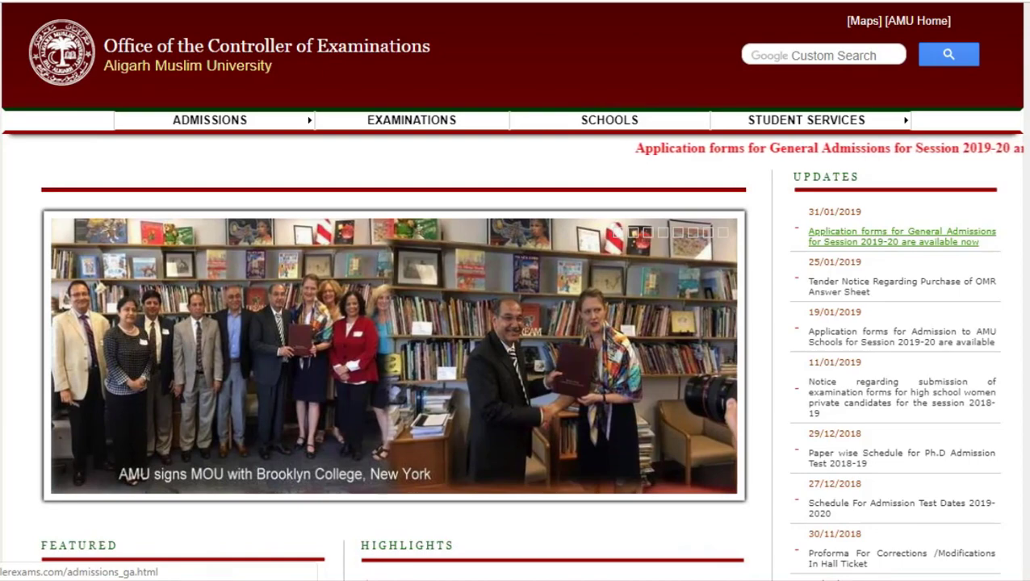
Open the 'Application forms for General Admissions for Session 2019-20 are available now' update.
click(902, 236)
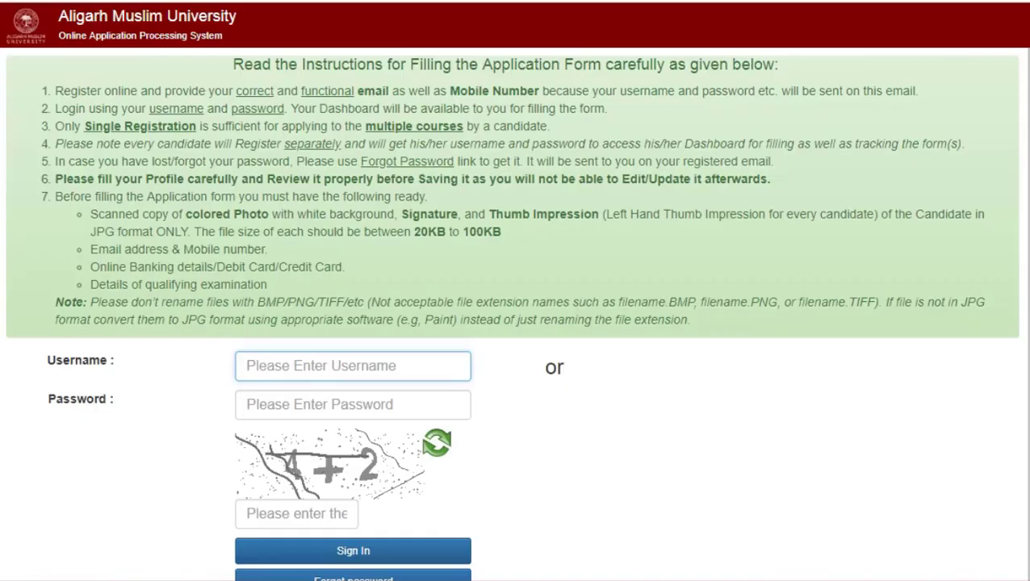
Go to the Register (For New User) page from the login screen.
scroll(511, 313, down, 3)
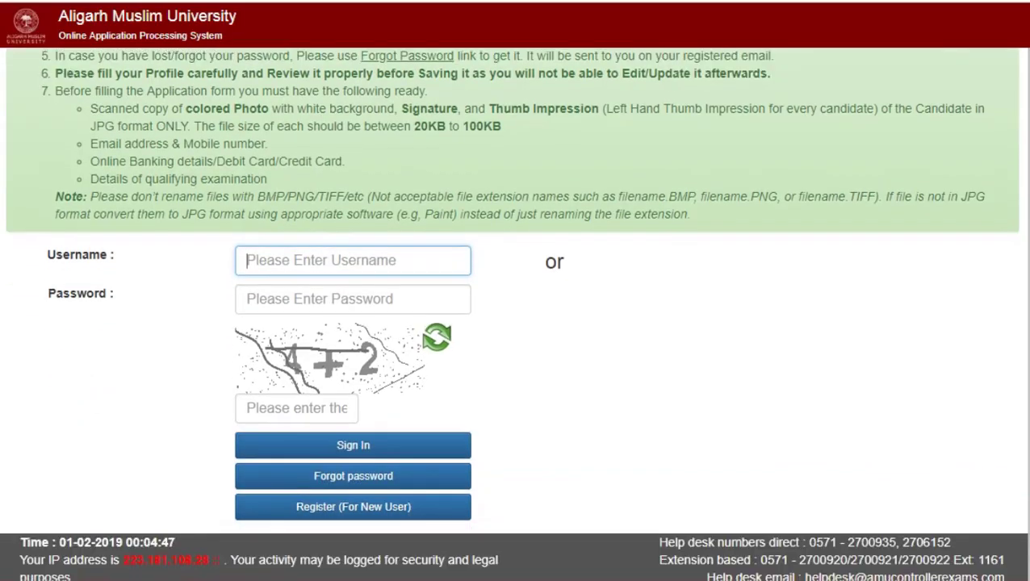
click(353, 484)
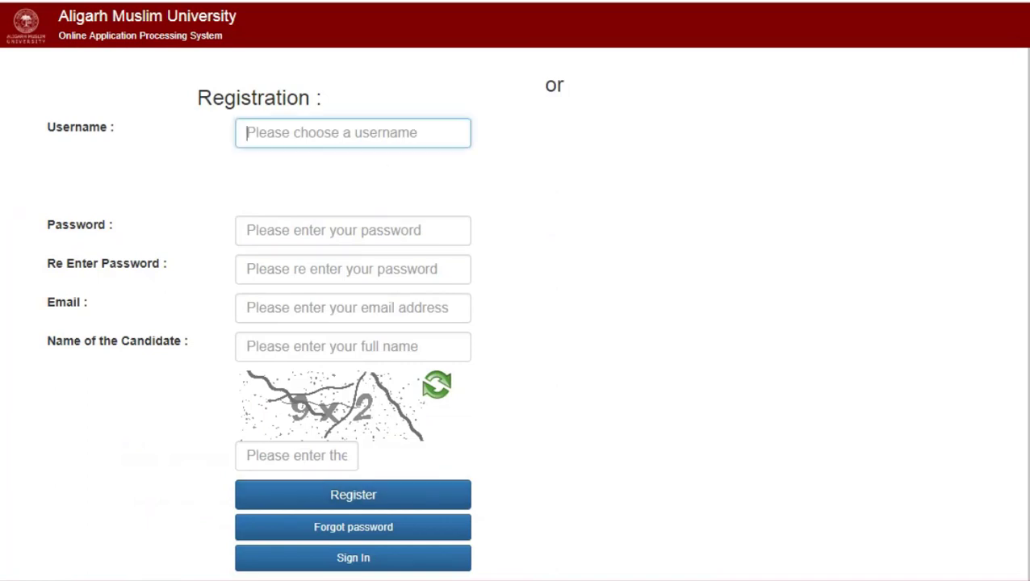
Enter an available username and the account password in both password fields.
text(mohsi)
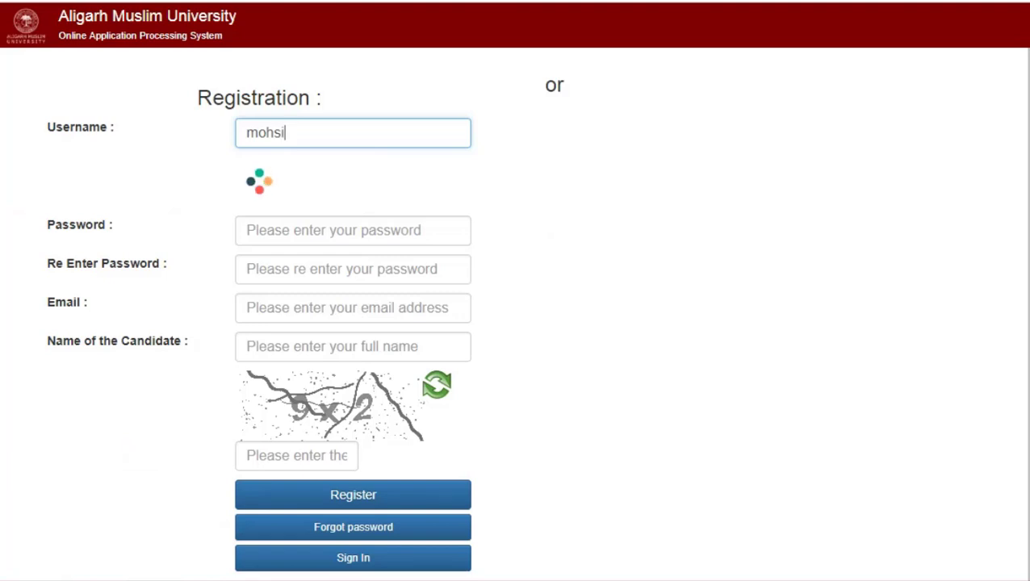
text(n)
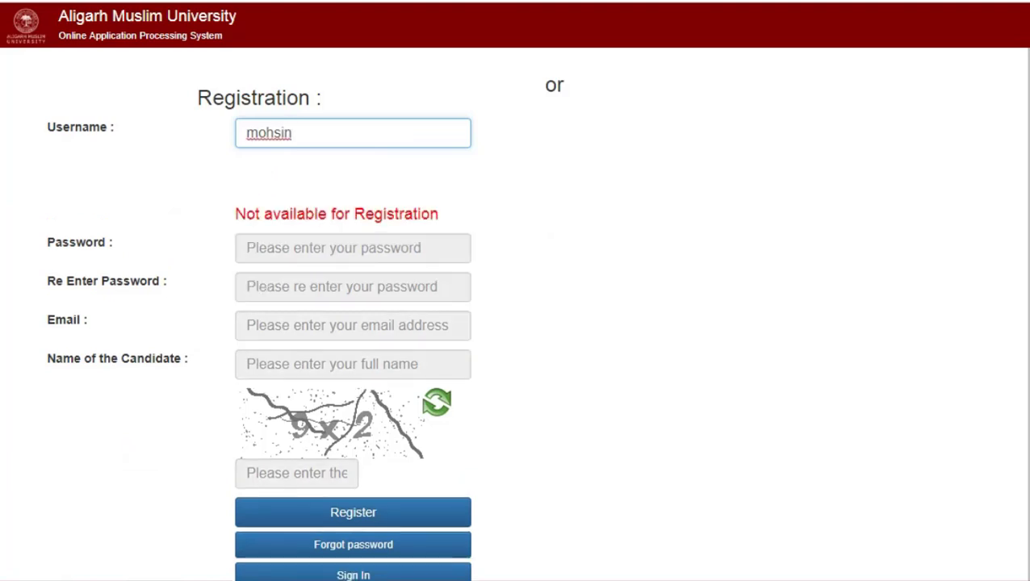
text(456)
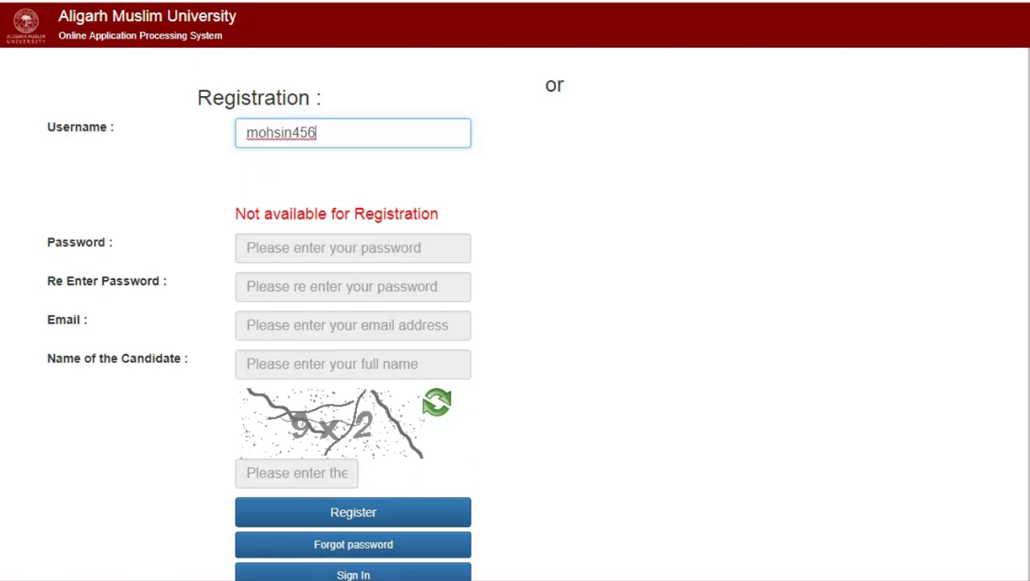
text(2)
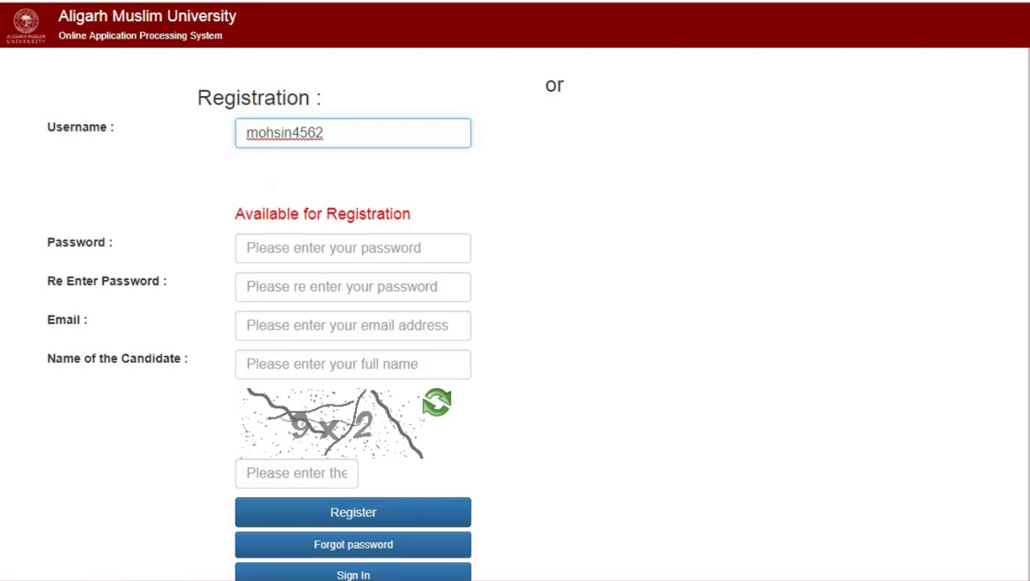
click(353, 248)
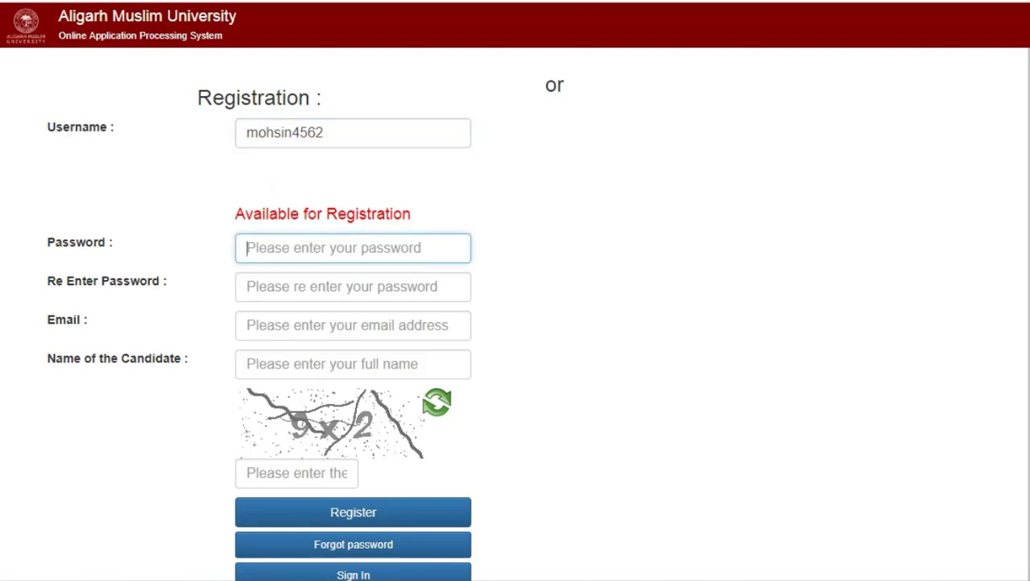
text(aaaaaa)
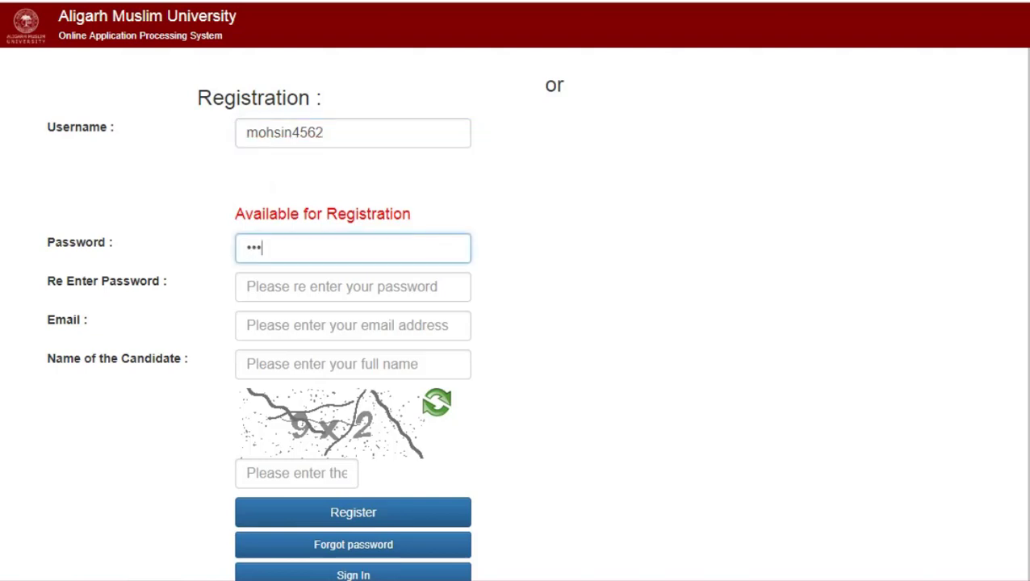
text(aaa)
click(353, 287)
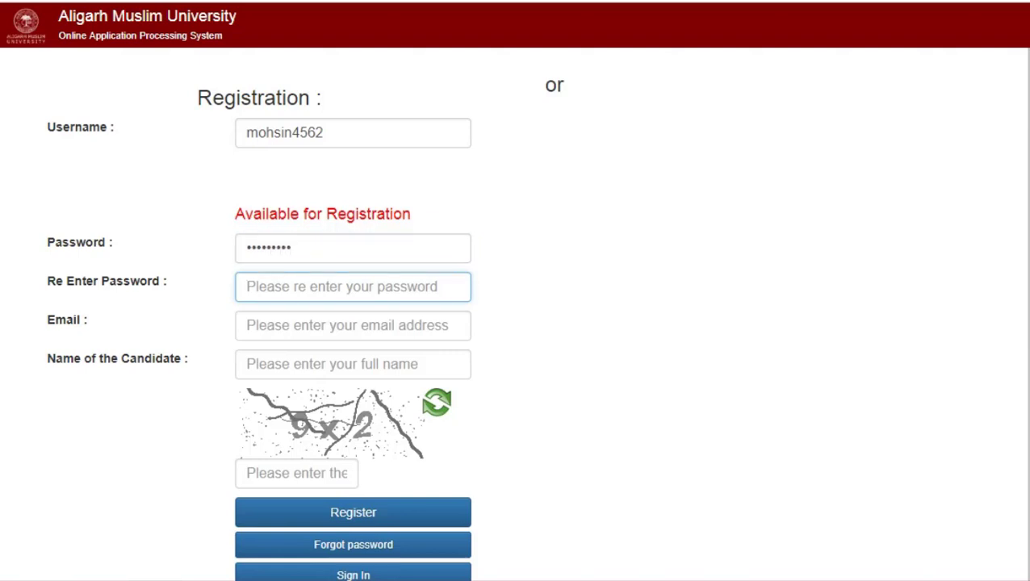
text(aa)
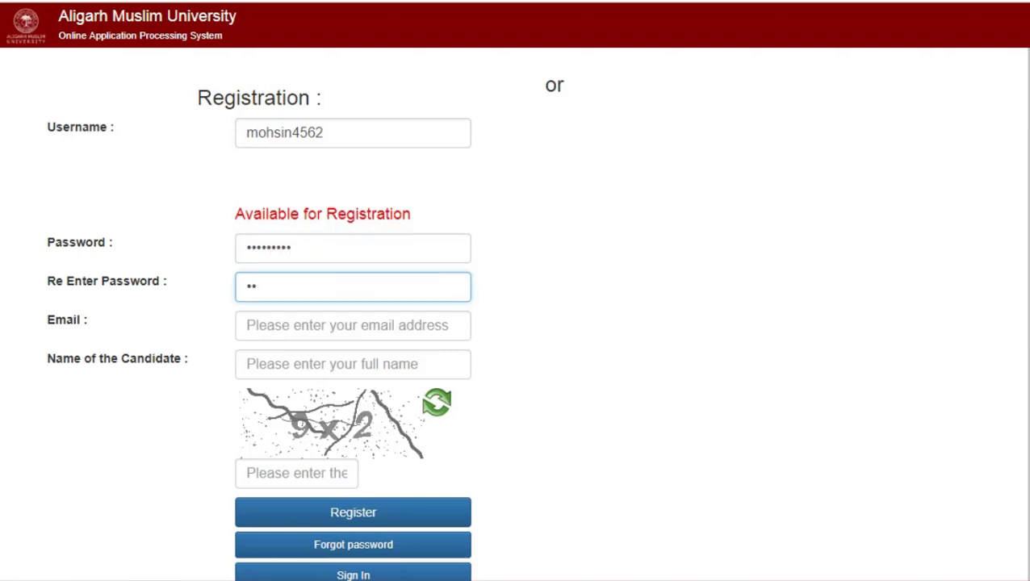
text(aaaaaaa)
Fill in the e-mail address, the candidate's full name and captcha answer 18.
click(353, 326)
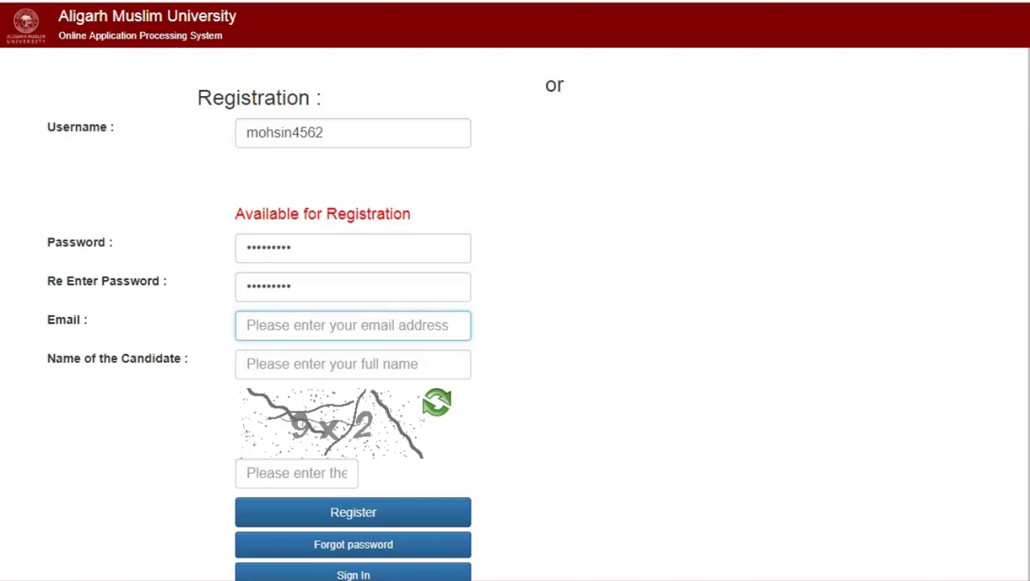
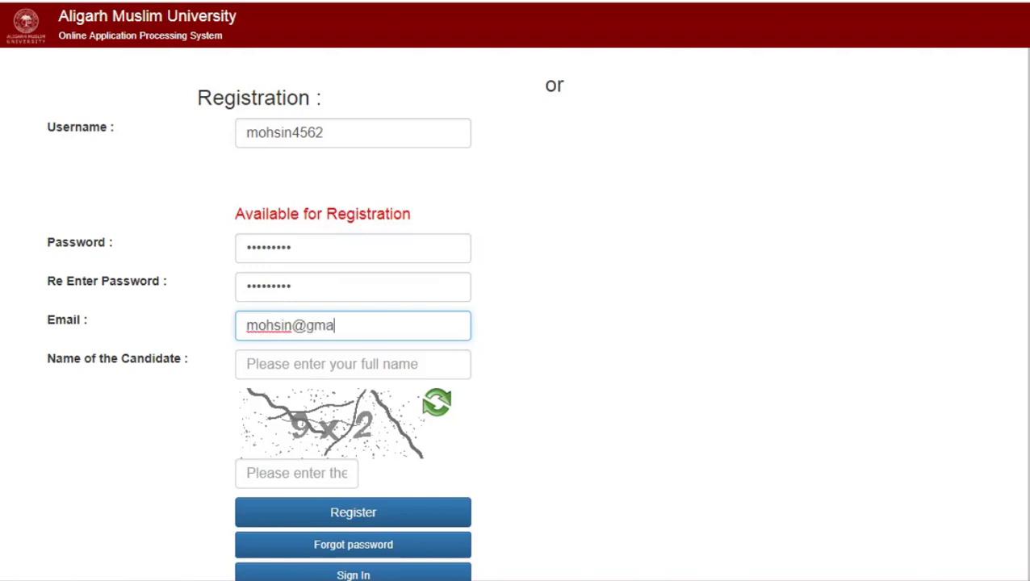
key(Tab)
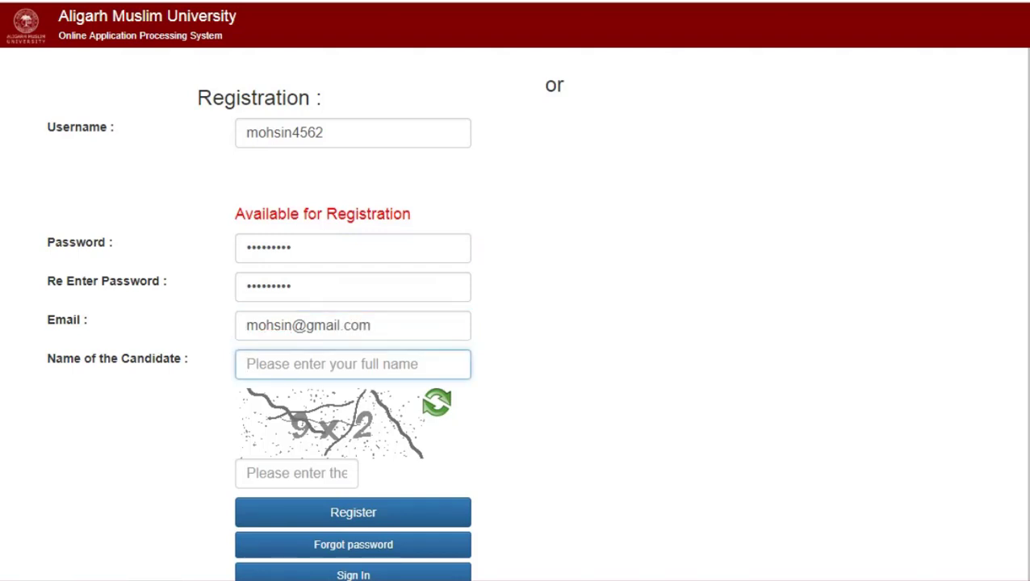
text(M)
key(BackSpace)
text(Mo)
key(BackSpace)
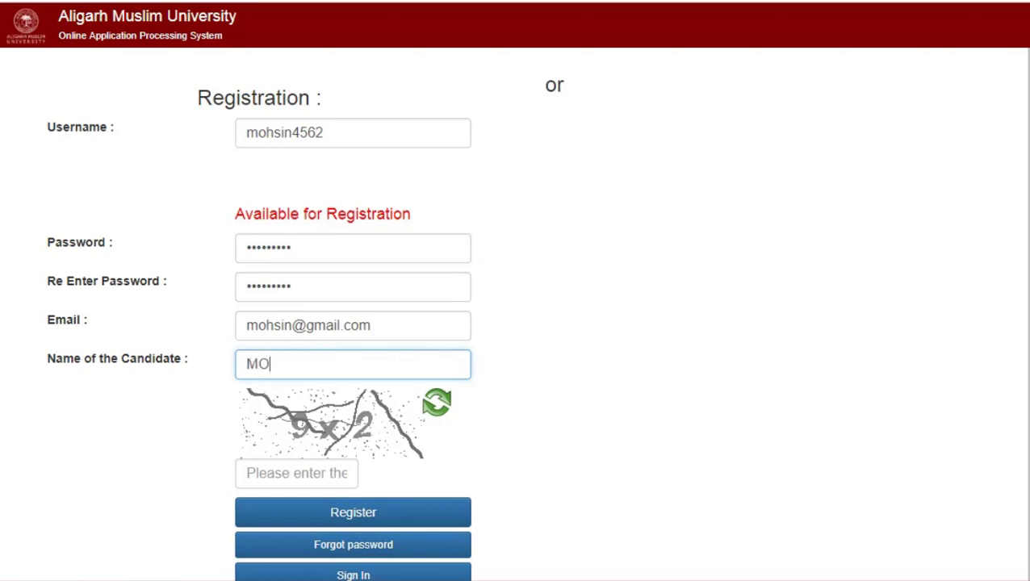
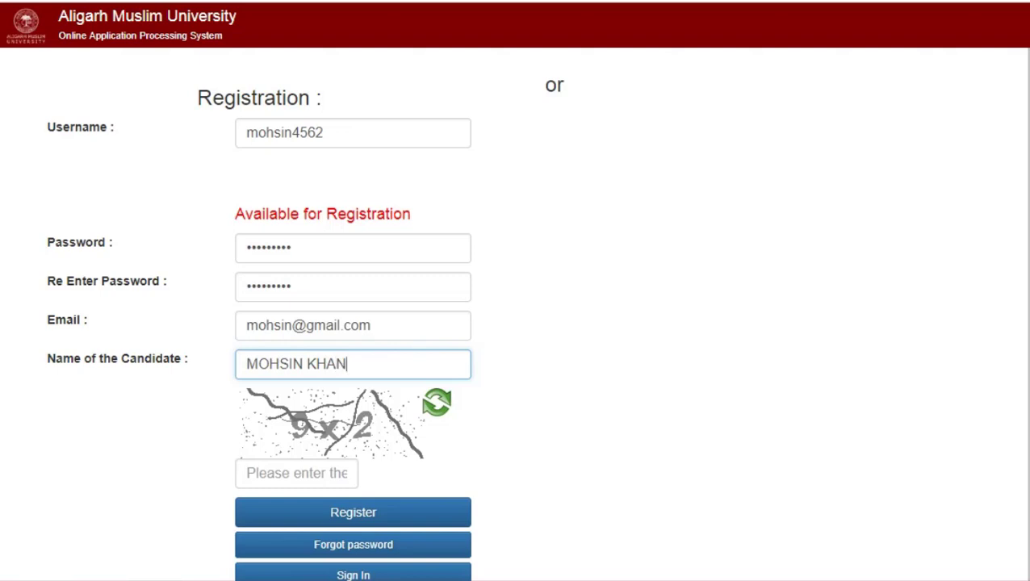
click(296, 473)
text(18)
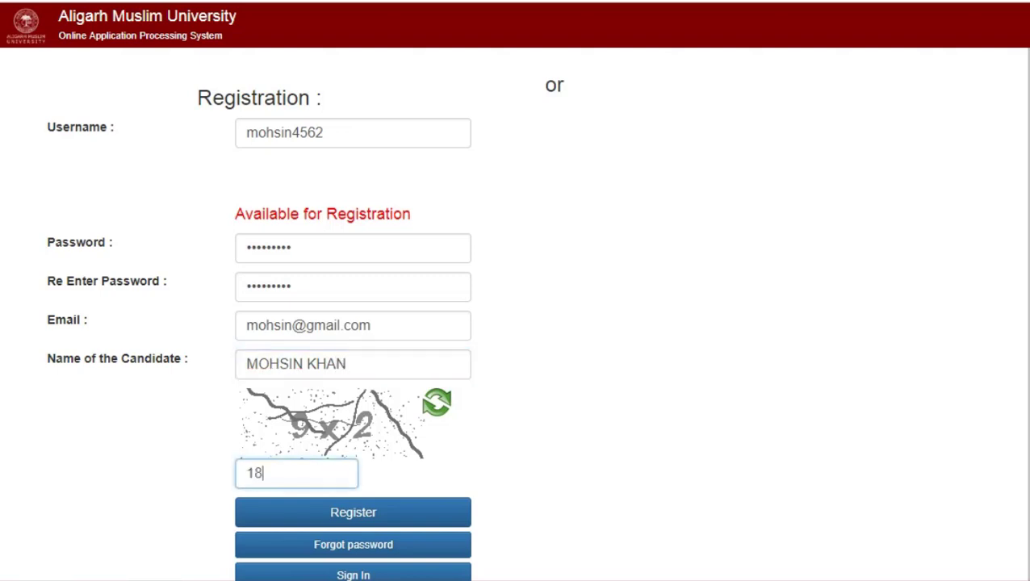
Submit the registration, then sign in with the new username, password and captcha 9.
click(353, 513)
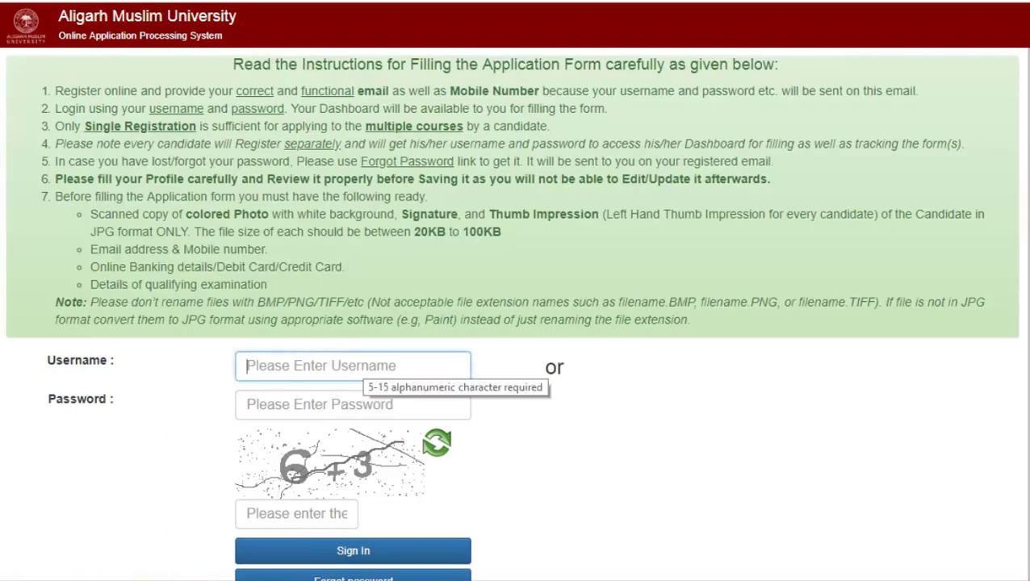
text(mo)
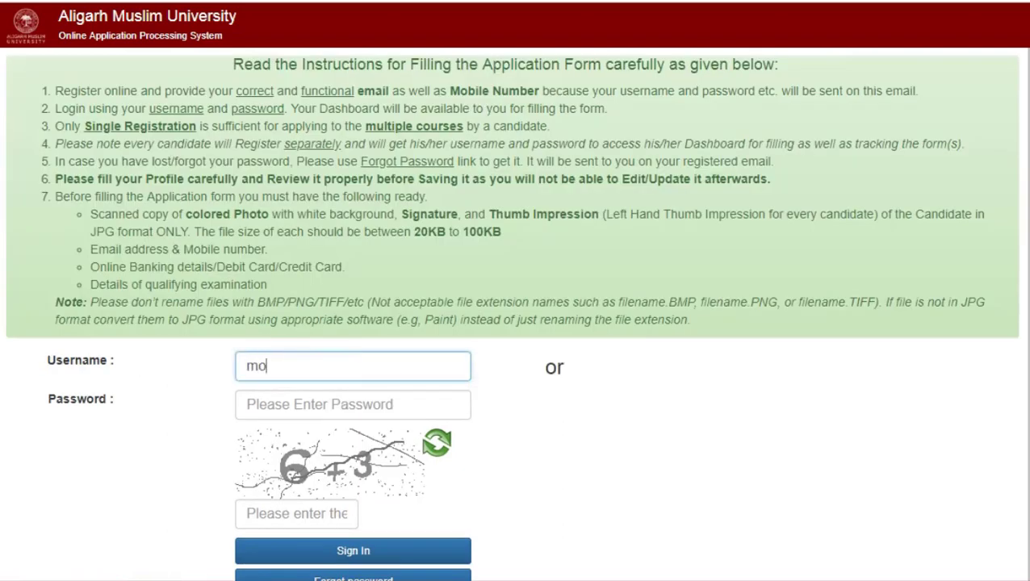
text(hsin4562)
key(Tab)
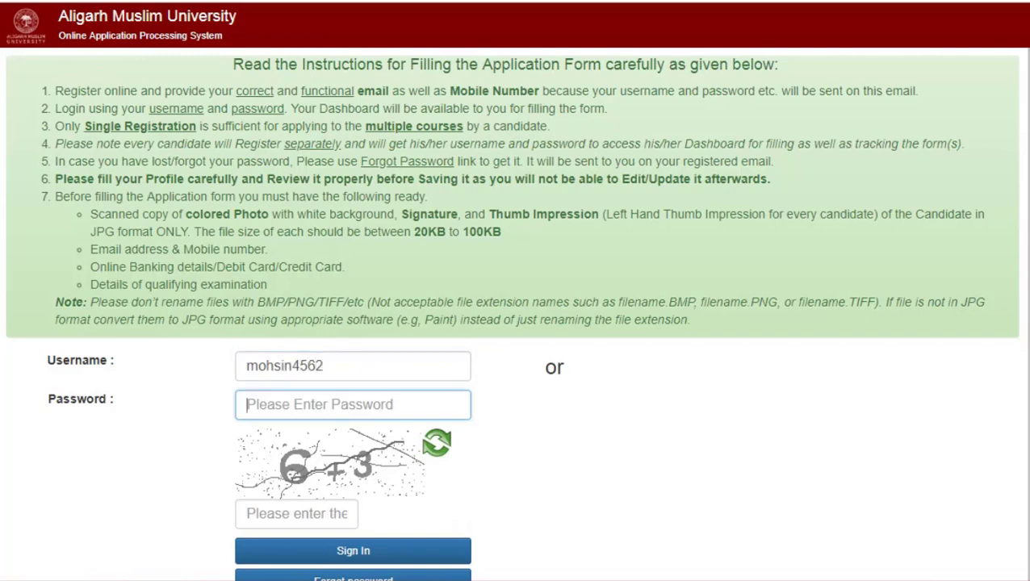
text(••)
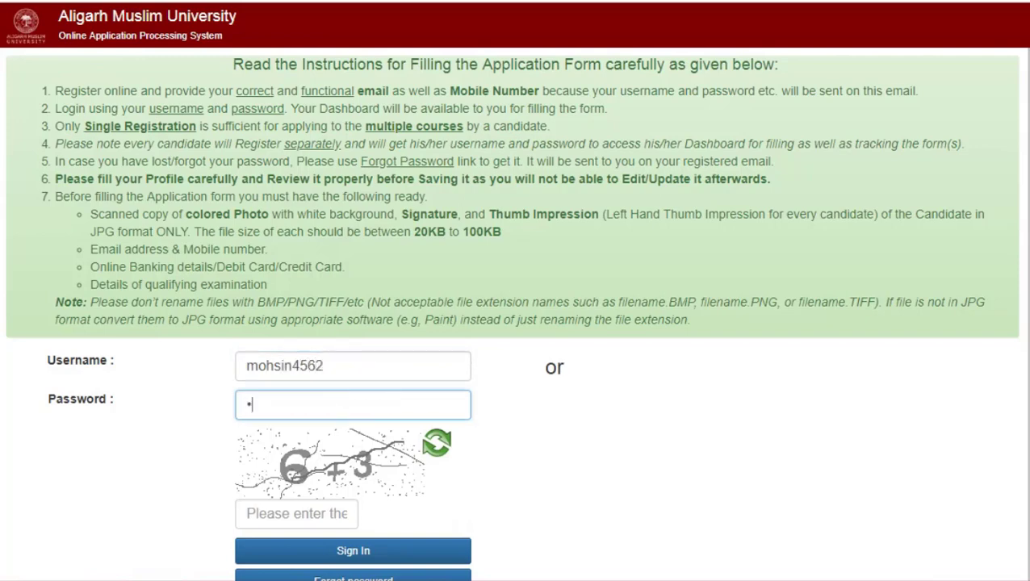
text(•••••••)
key(Tab)
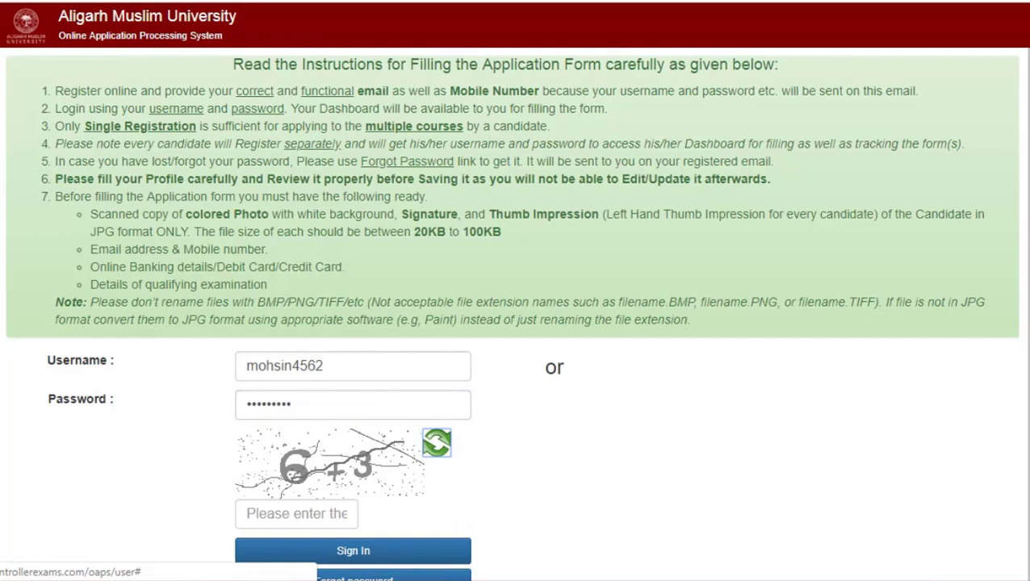
key(Tab)
text(9)
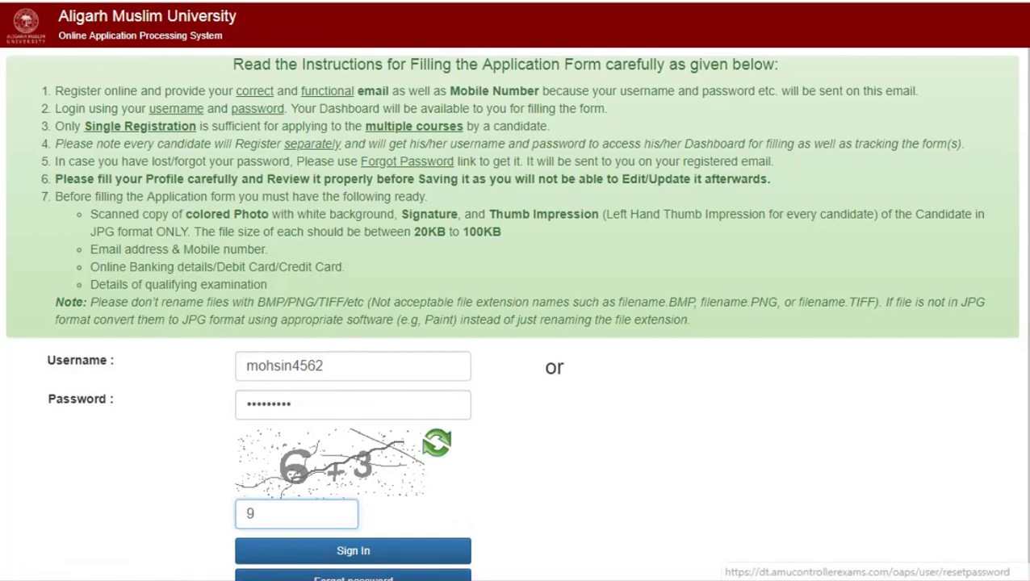
key(Return)
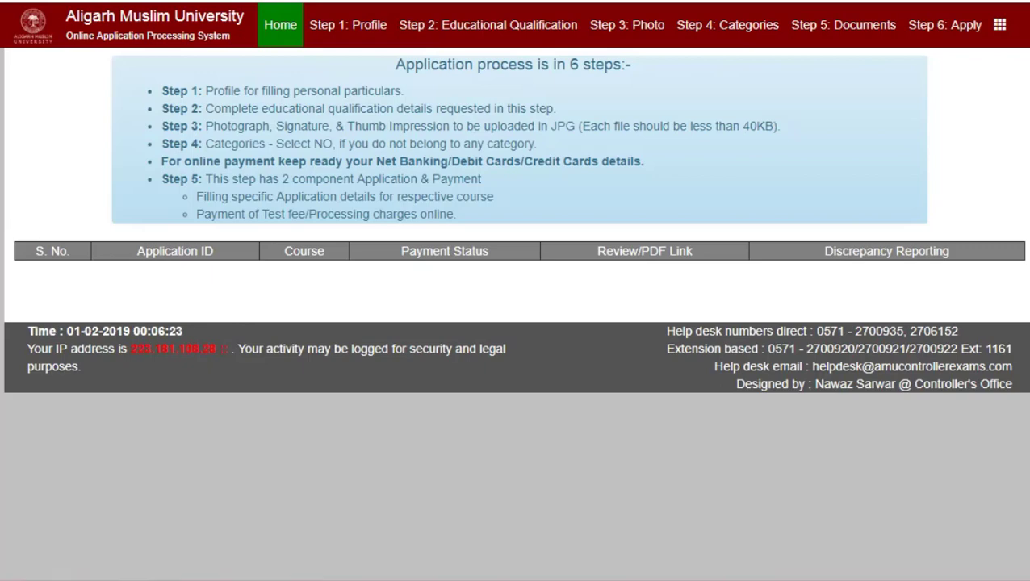
Open the Step 1 Profile form and enter the Aadhaar number and parents' names.
click(348, 25)
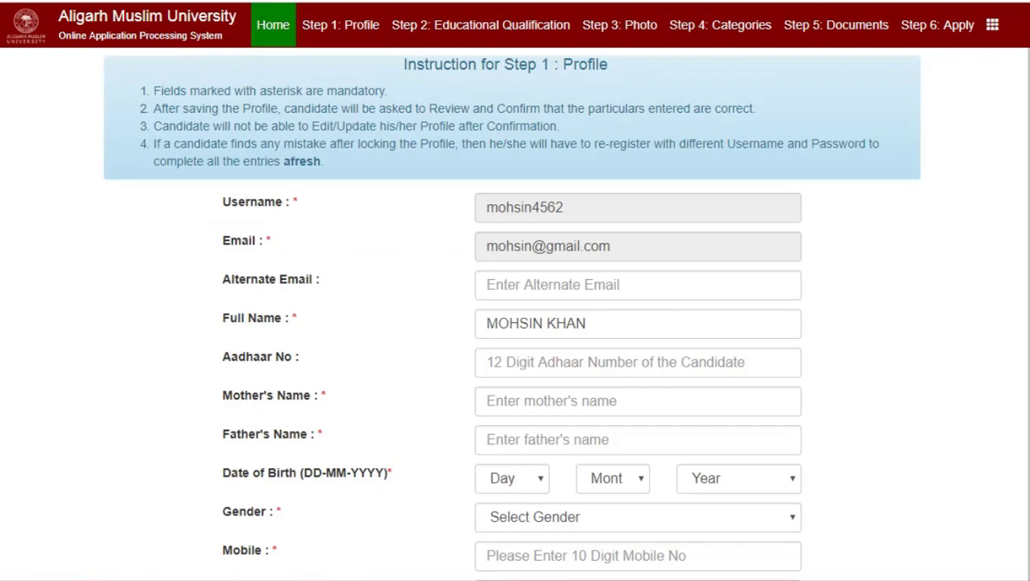
scroll(510, 313, down, 2)
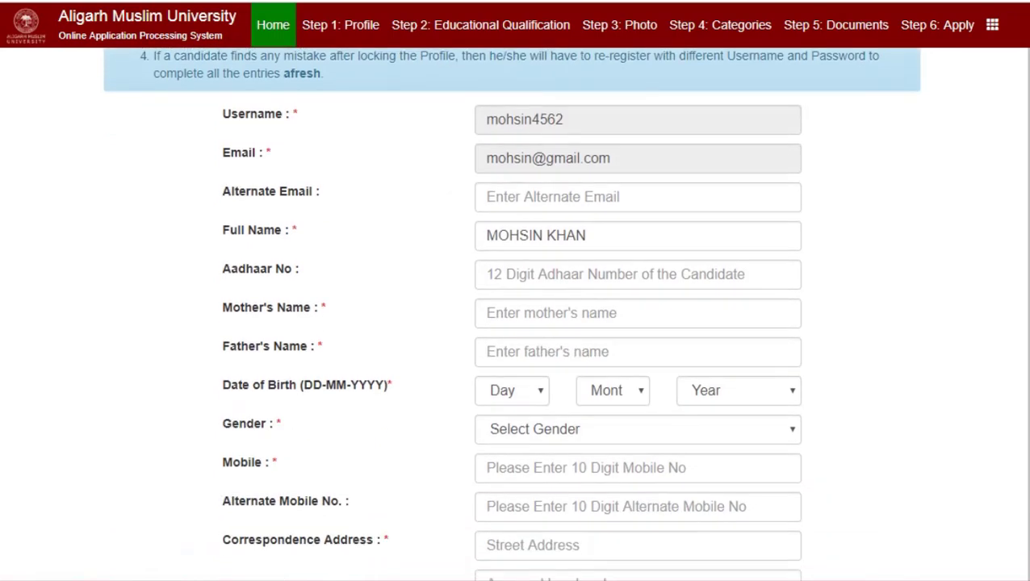
click(565, 274)
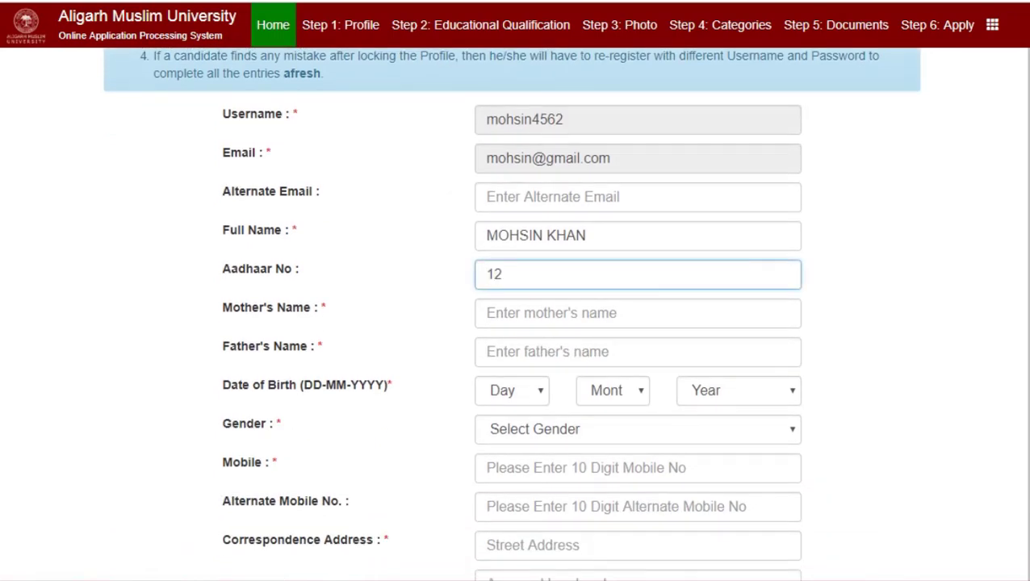
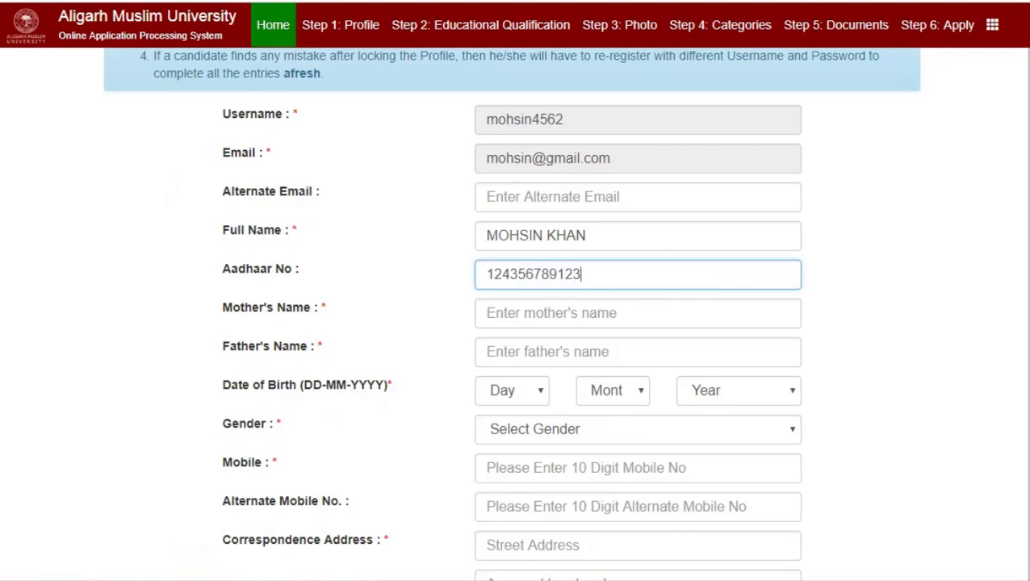
click(638, 313)
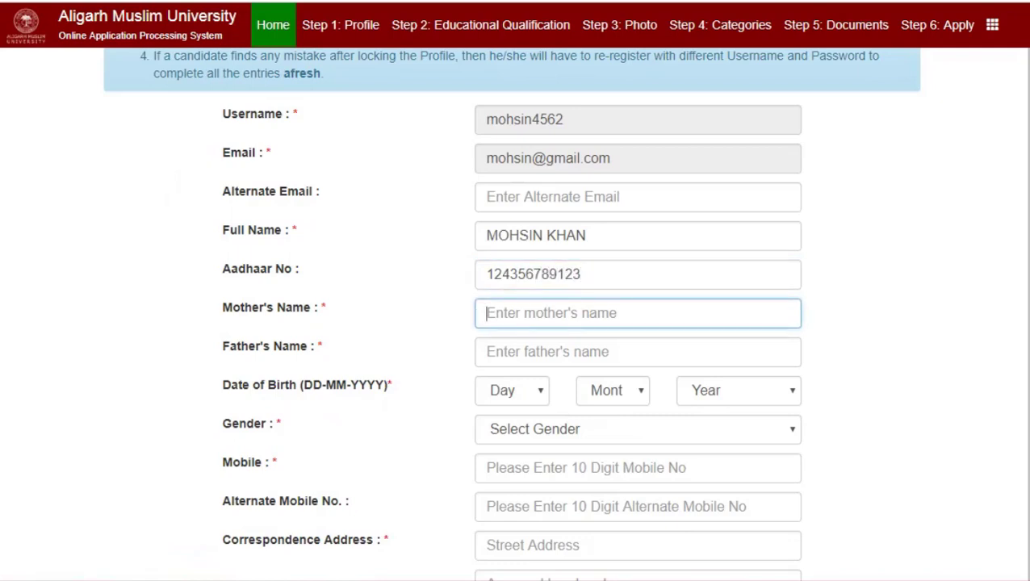
text(TFDTYDYTD)
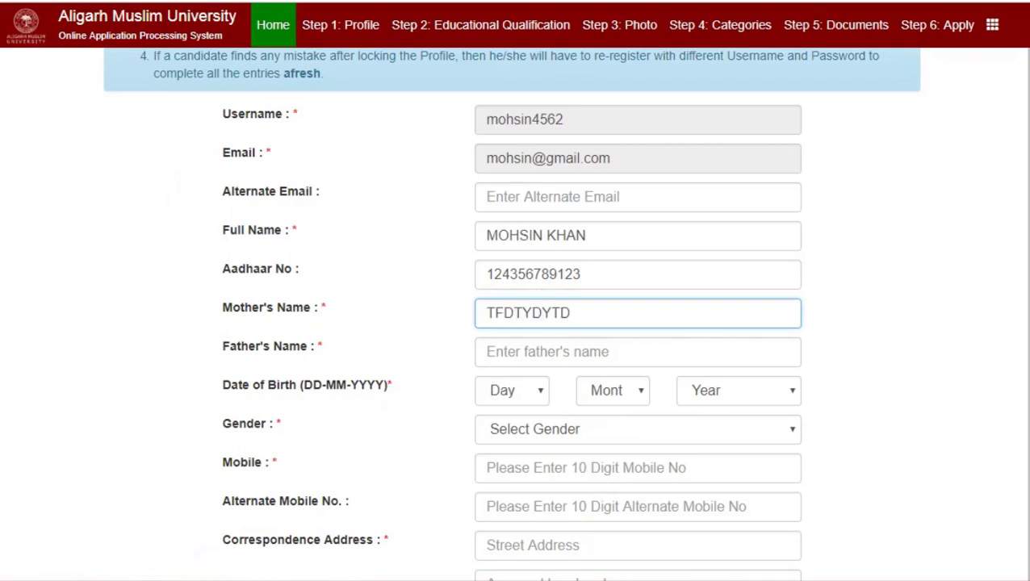
click(638, 352)
text(Fyt)
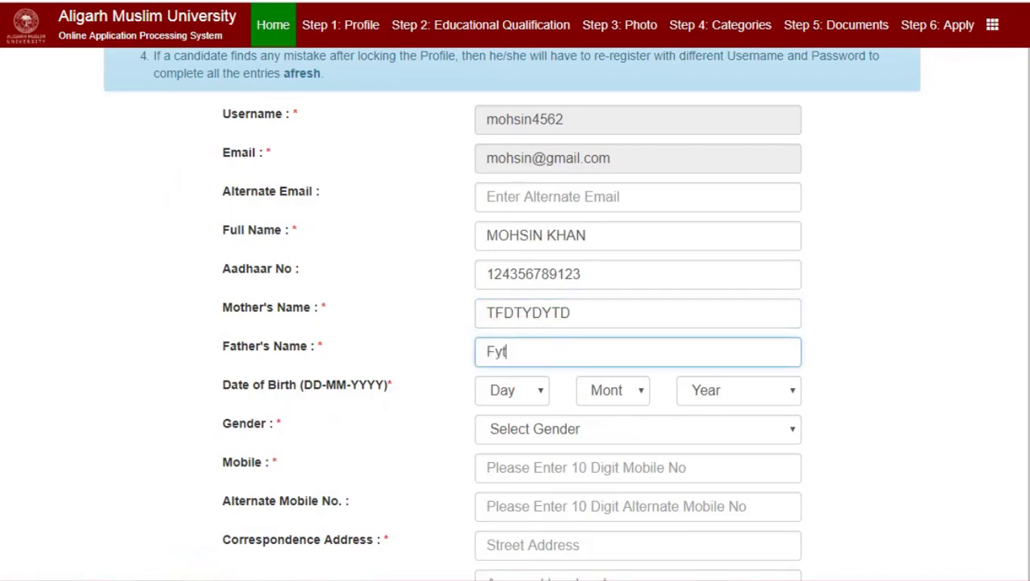
text(tttttttttttt)
Set the date of birth to 2 March 1998.
click(512, 390)
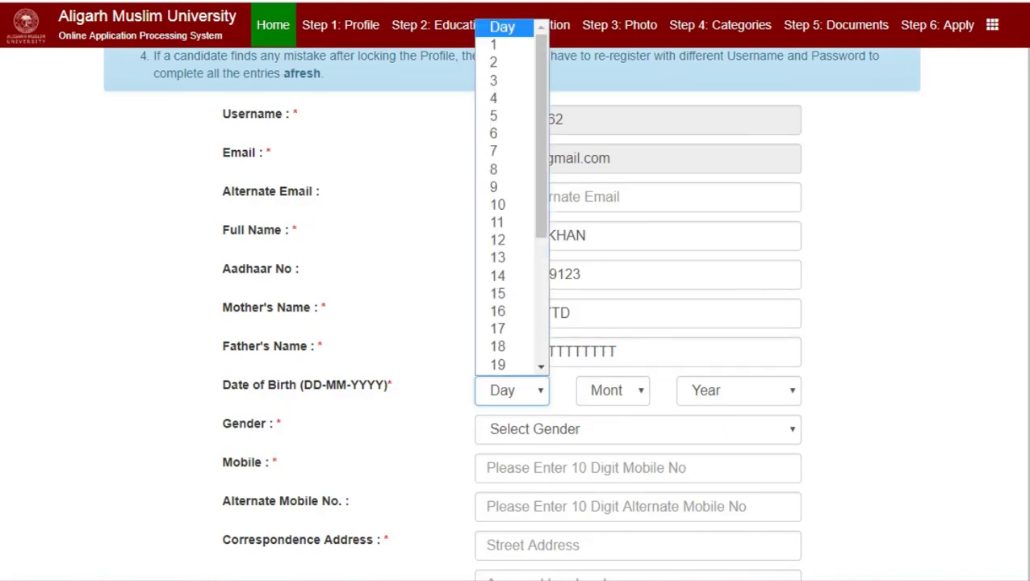
click(501, 63)
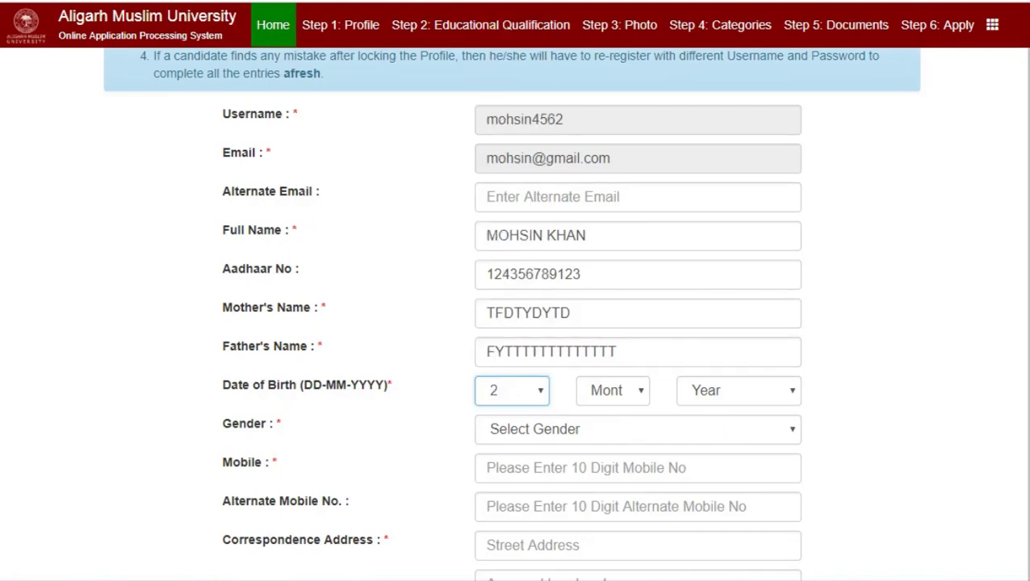
click(612, 391)
key(Escape)
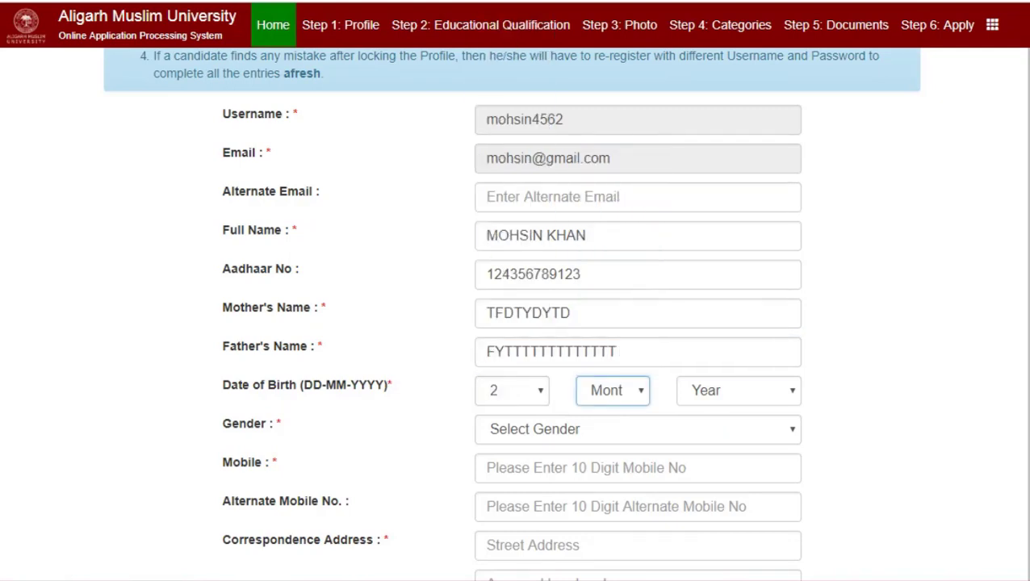
key(m)
key(Tab)
key(alt+Down)
key(Up)
key(Up)
key(Up)
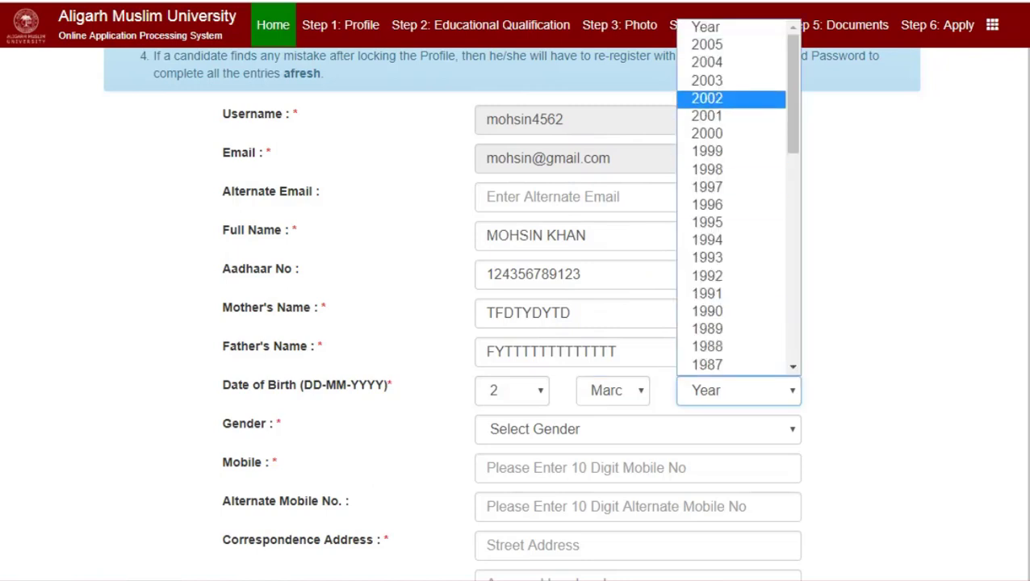
key(Up)
key(Up)
key(Up)
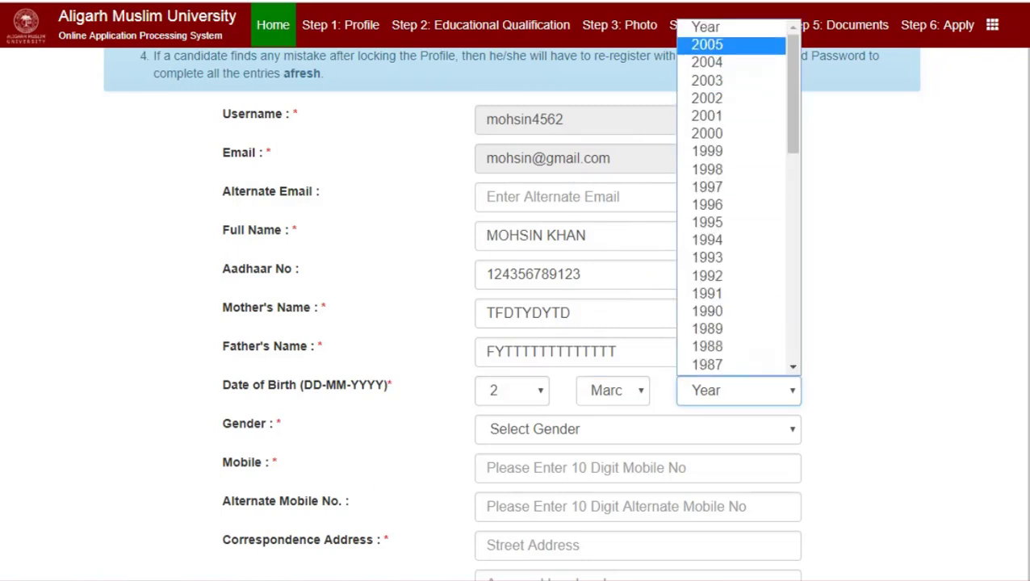
key(Down)
key(Down)
key(Down)
key(Down)
key(Down)
key(Down)
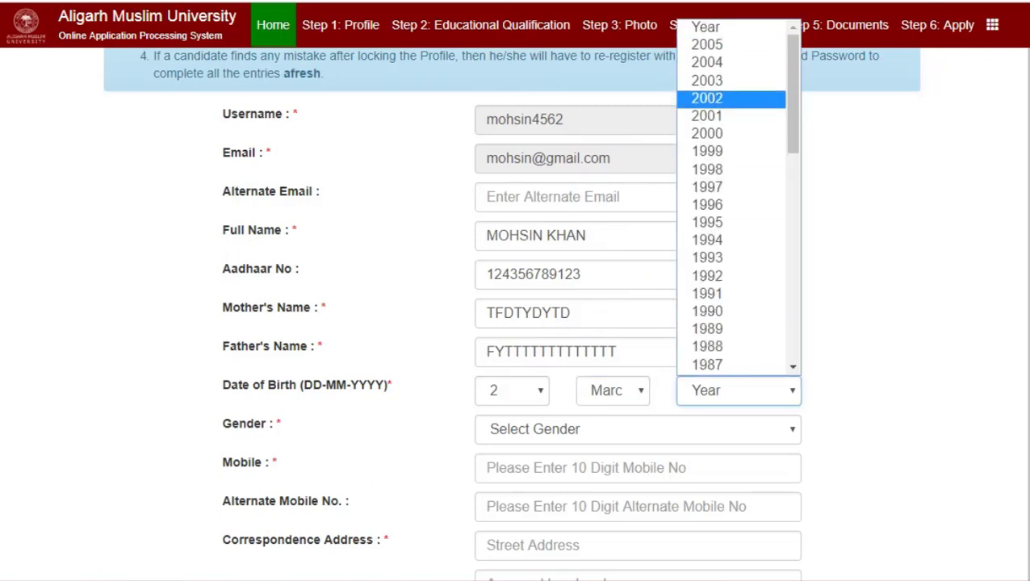
key(Down)
key(Return)
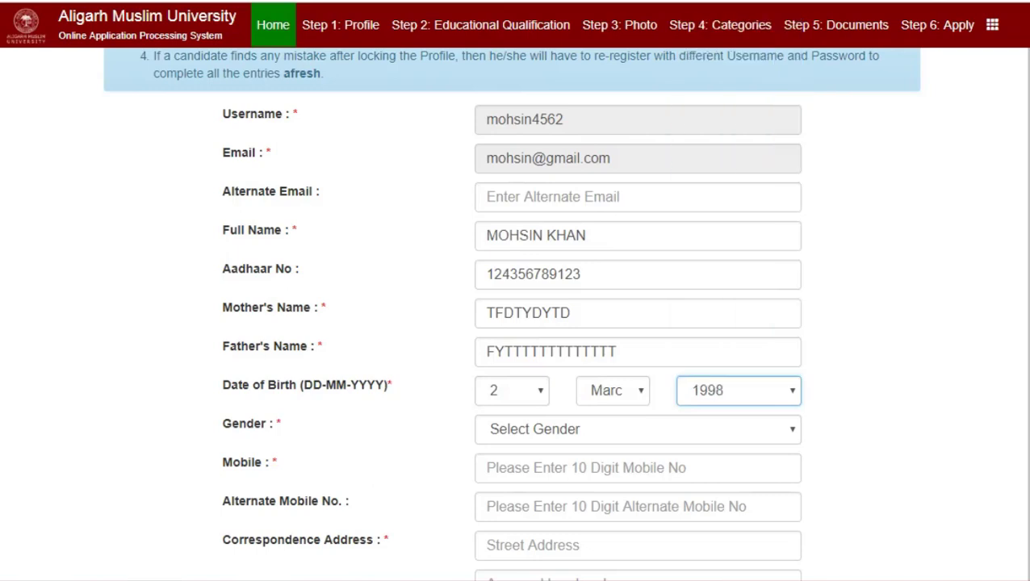
Set gender to MALE and enter a ten-digit mobile number.
scroll(515, 323, down, 1)
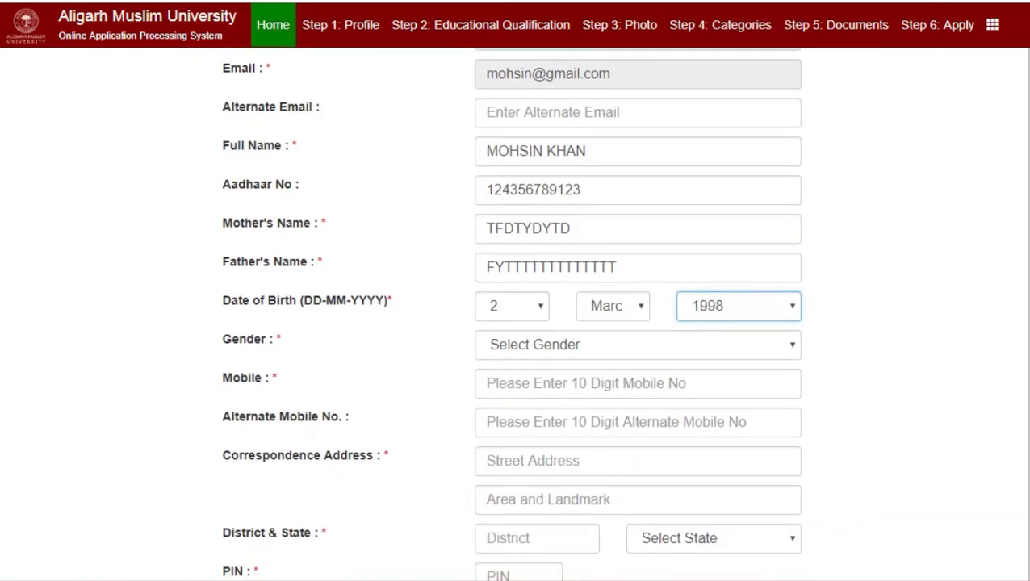
key(Tab)
key(alt+Down)
key(Down)
key(Return)
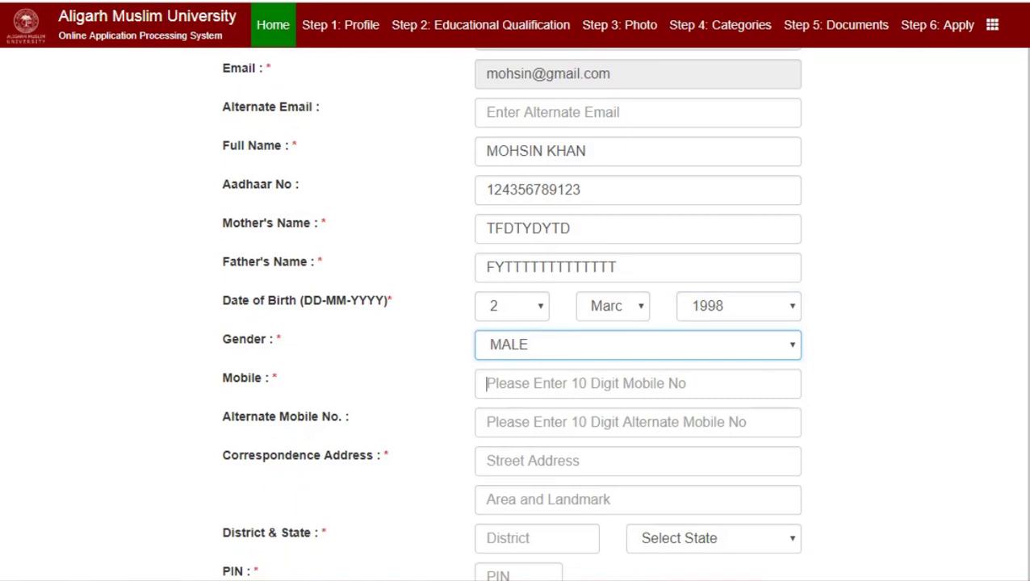
key(Tab)
text(98)
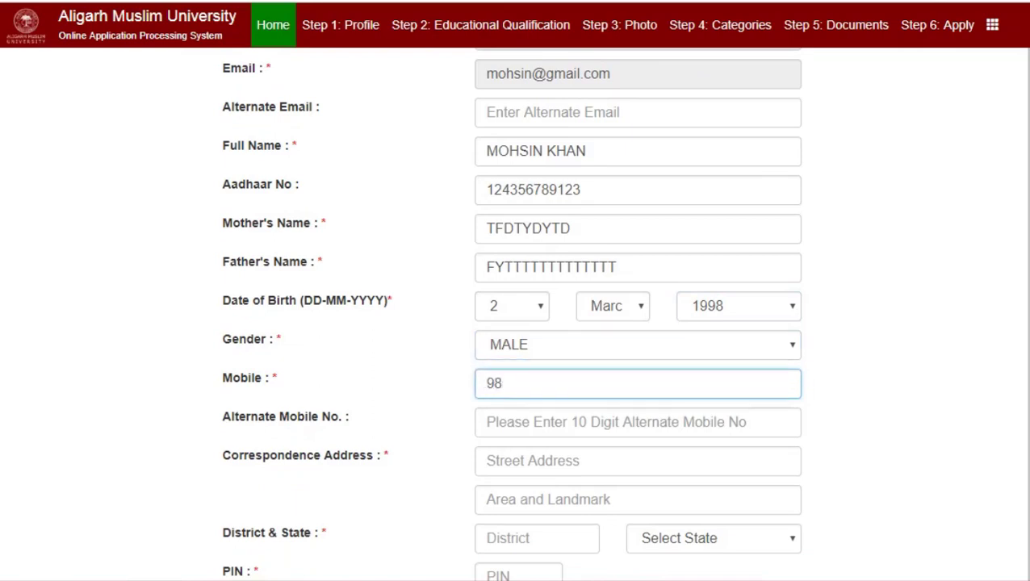
text(76543546576)
key(BackSpace)
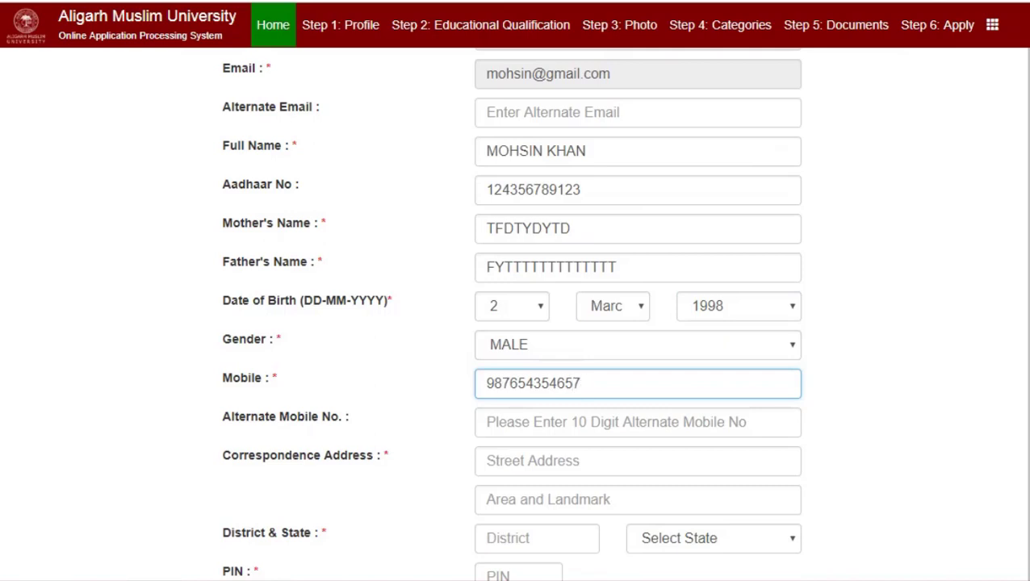
key(BackSpace)
key(BackSpace)
key(BackSpace)
text(6)
Enter the correspondence address lines and district, and set State to UTTAR PRADESH.
scroll(511, 314, down, 1)
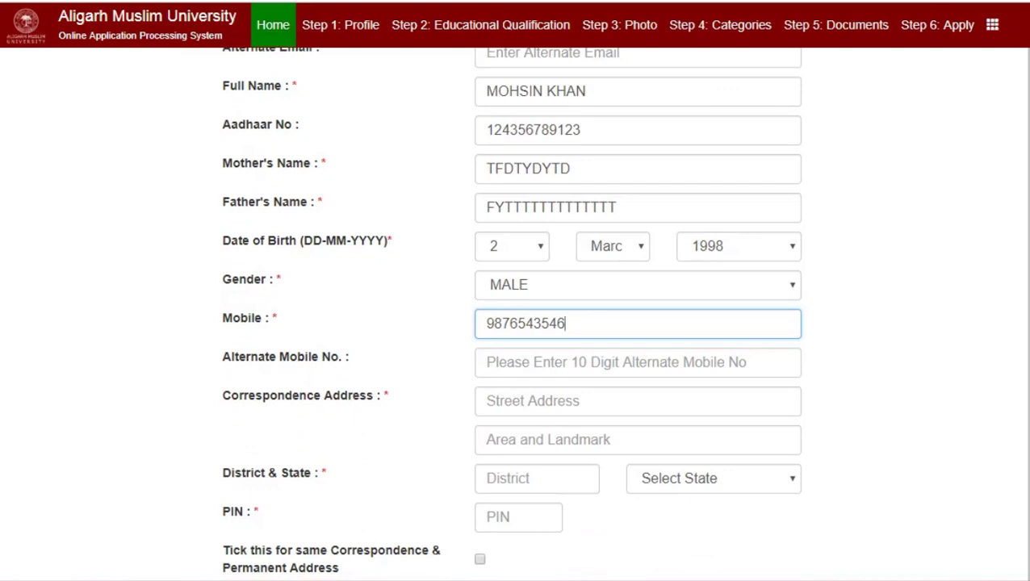
click(481, 400)
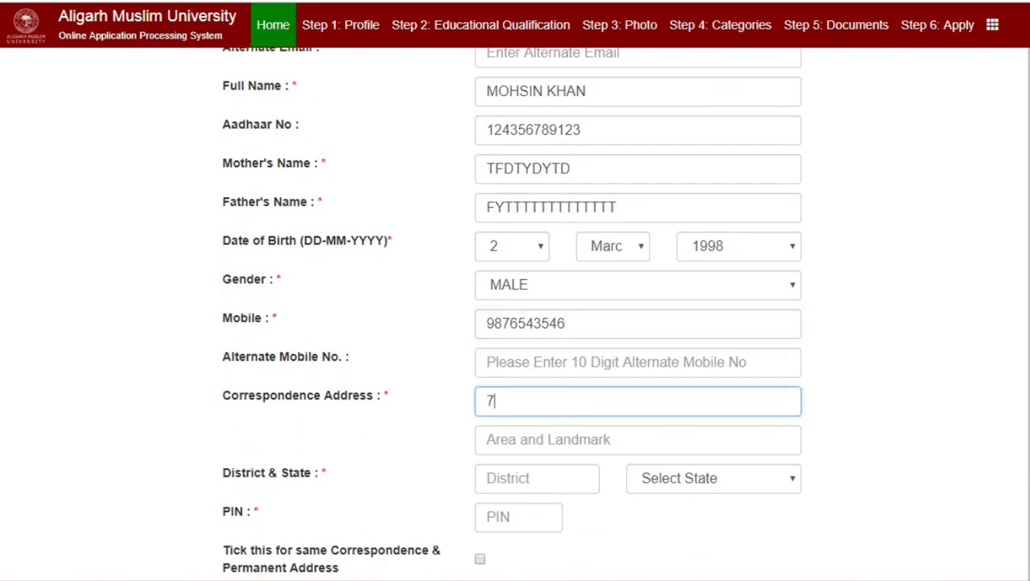
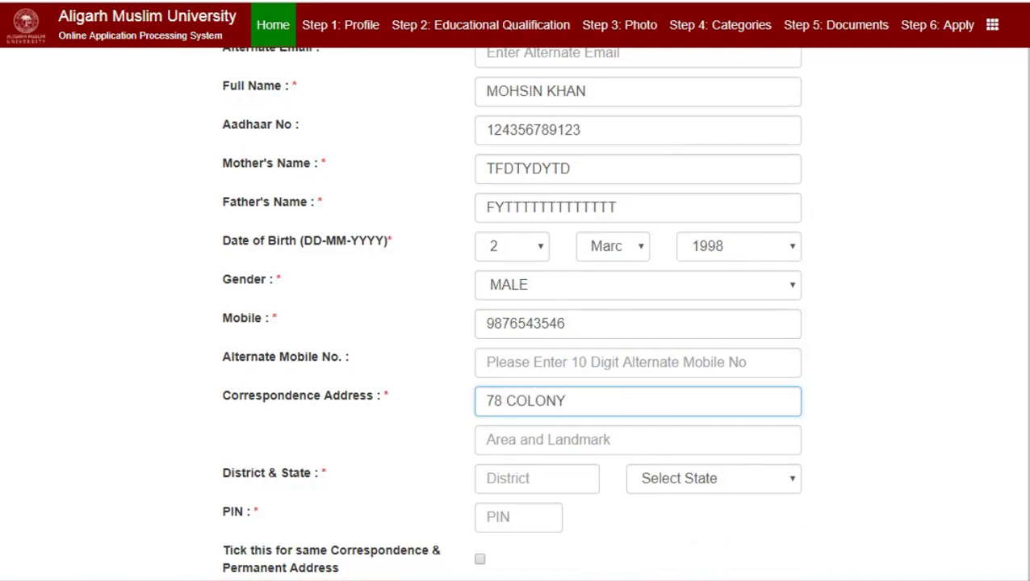
click(638, 440)
text(NEa)
key(BackSpace)
text(Ar)
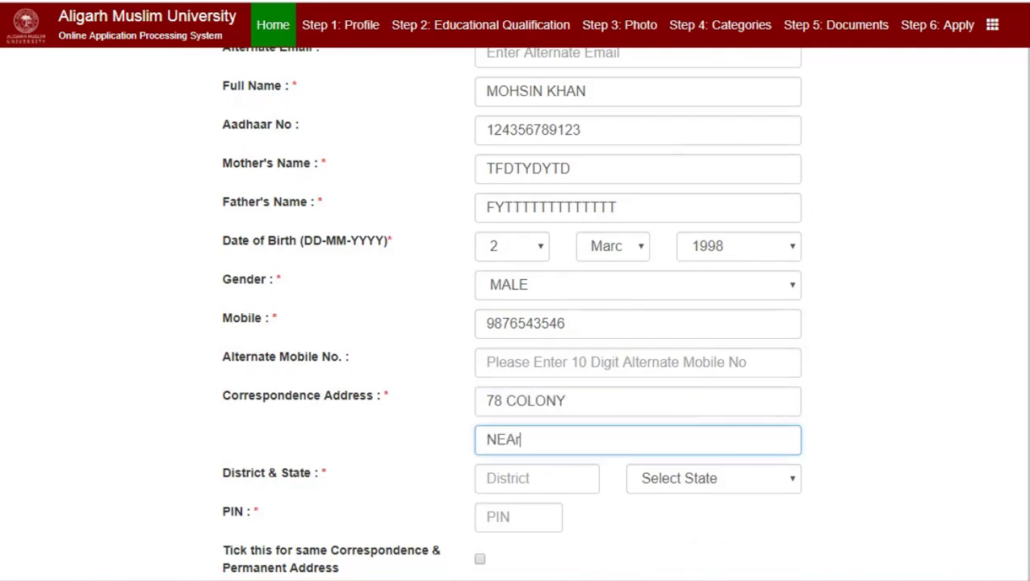
key(BackSpace)
text(R g)
key(BackSpace)
text(GK)
click(537, 479)
text(MEER)
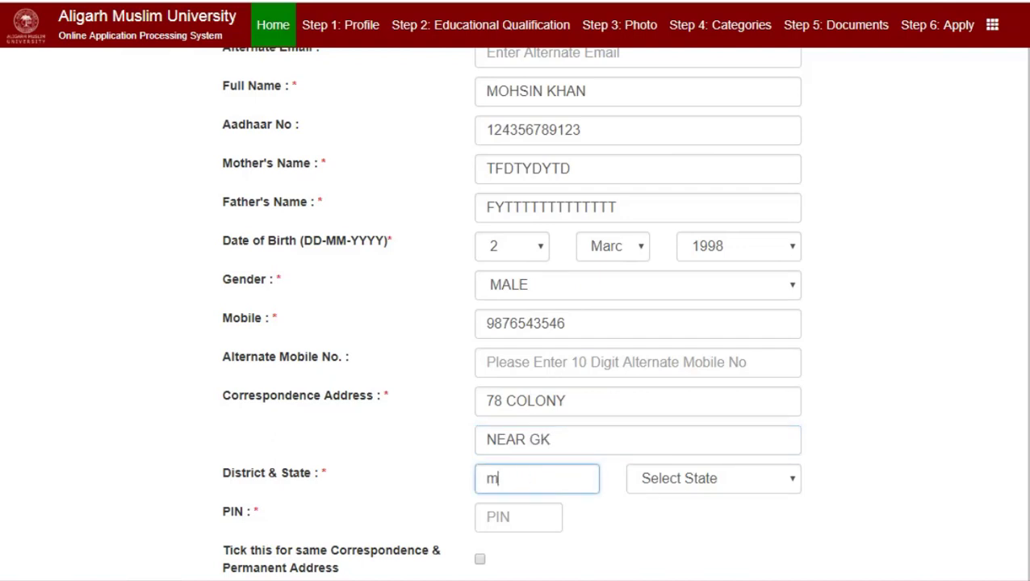
text(UT)
click(714, 479)
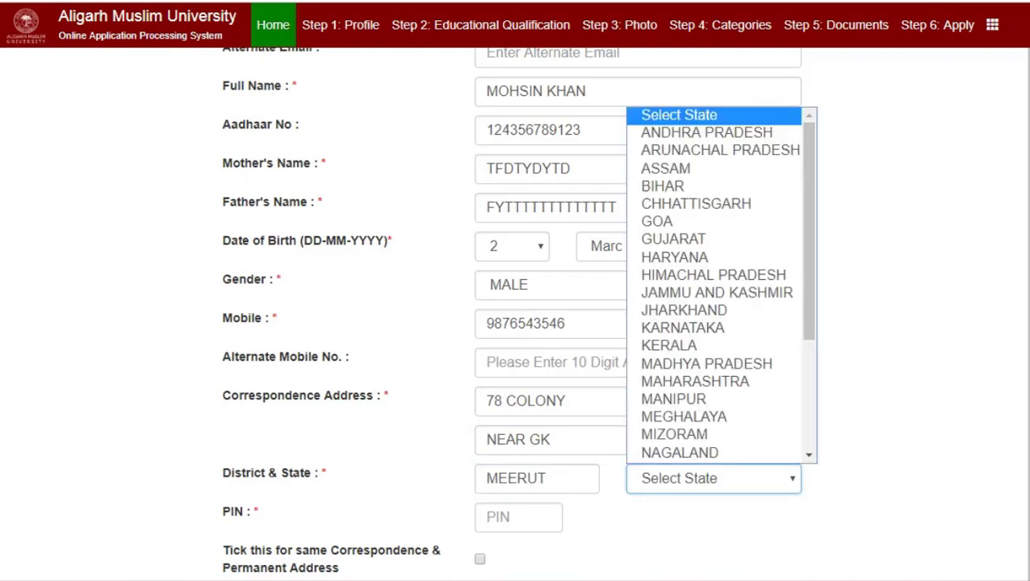
key(u)
key(Return)
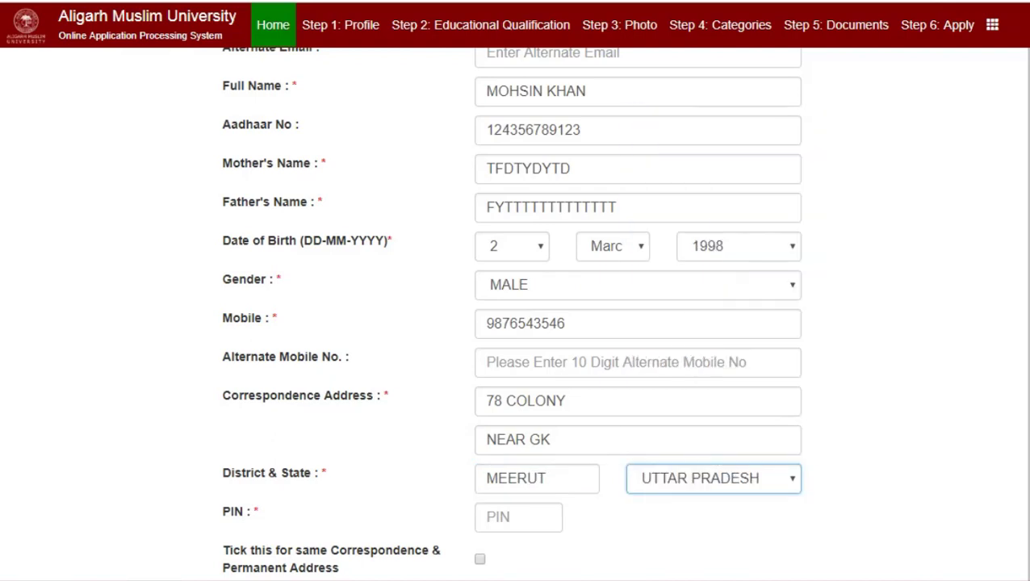
Enter a valid PIN code and make the permanent address the same as correspondence.
scroll(511, 313, down, 2)
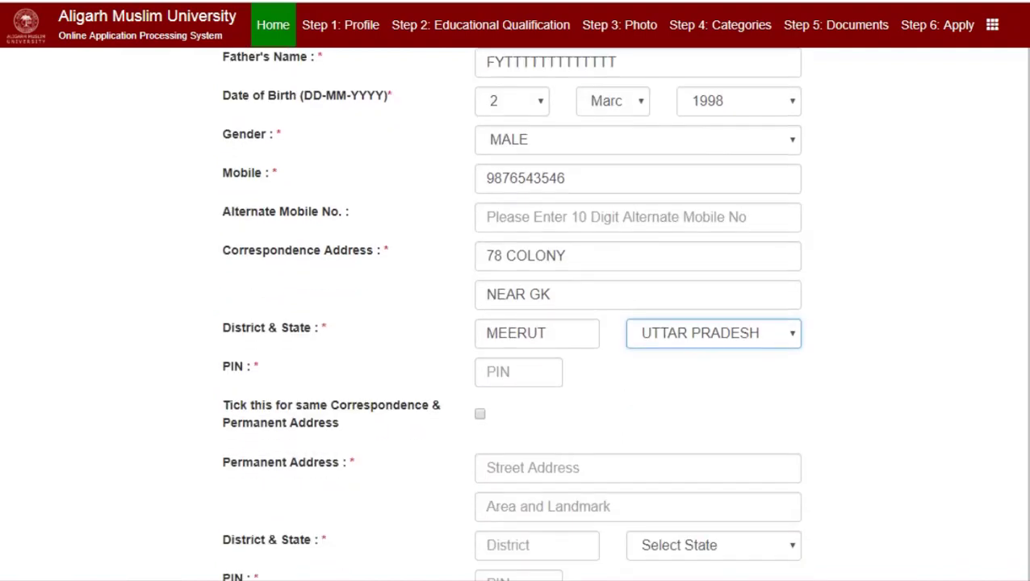
key(Tab)
text(56745)
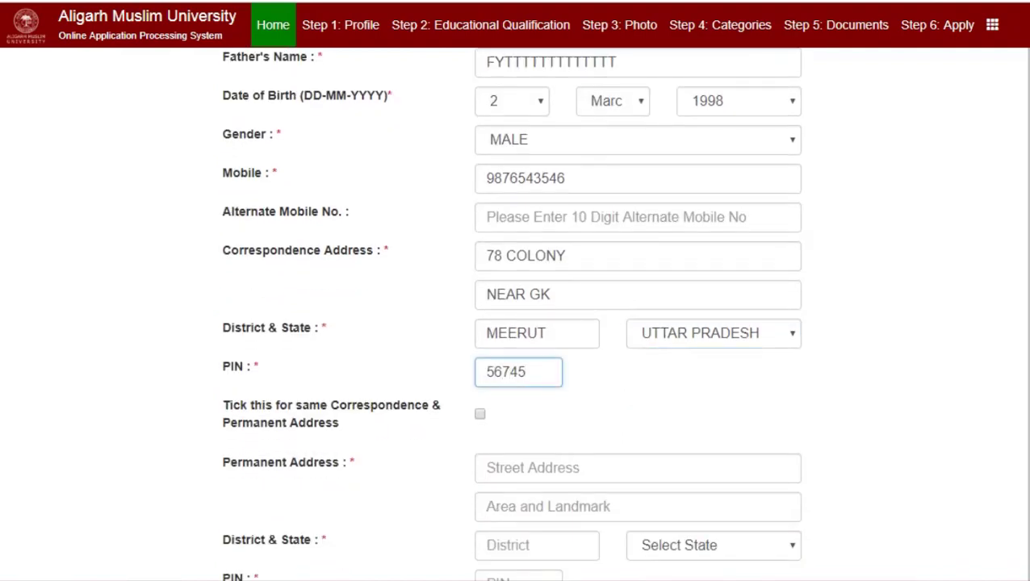
key(Tab)
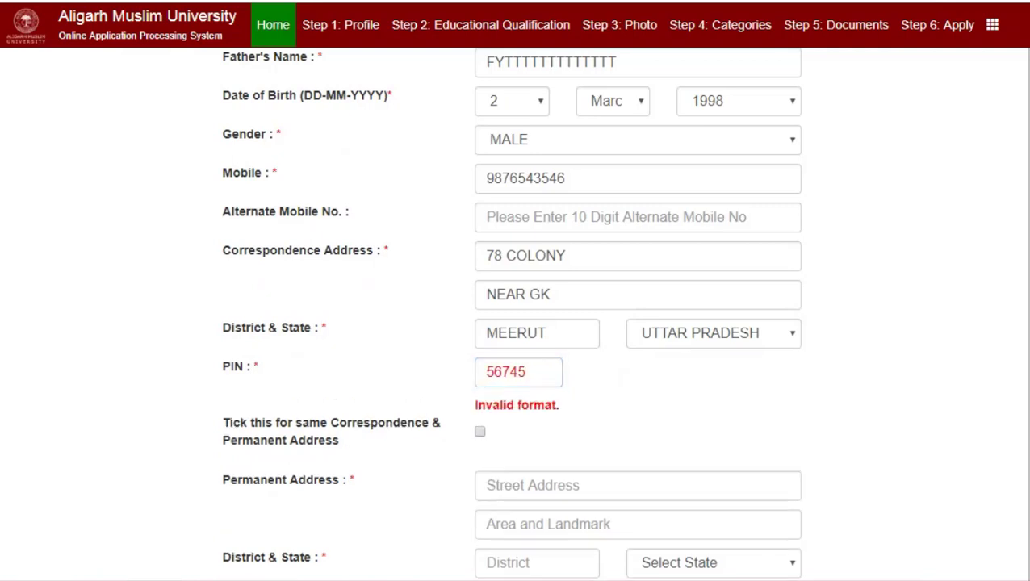
key(shift+Tab)
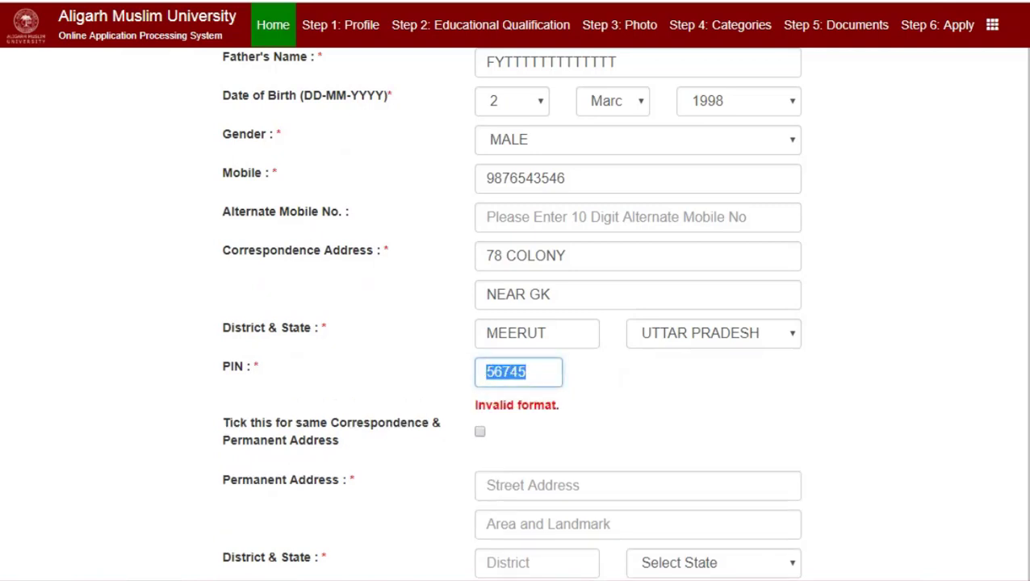
text(247)
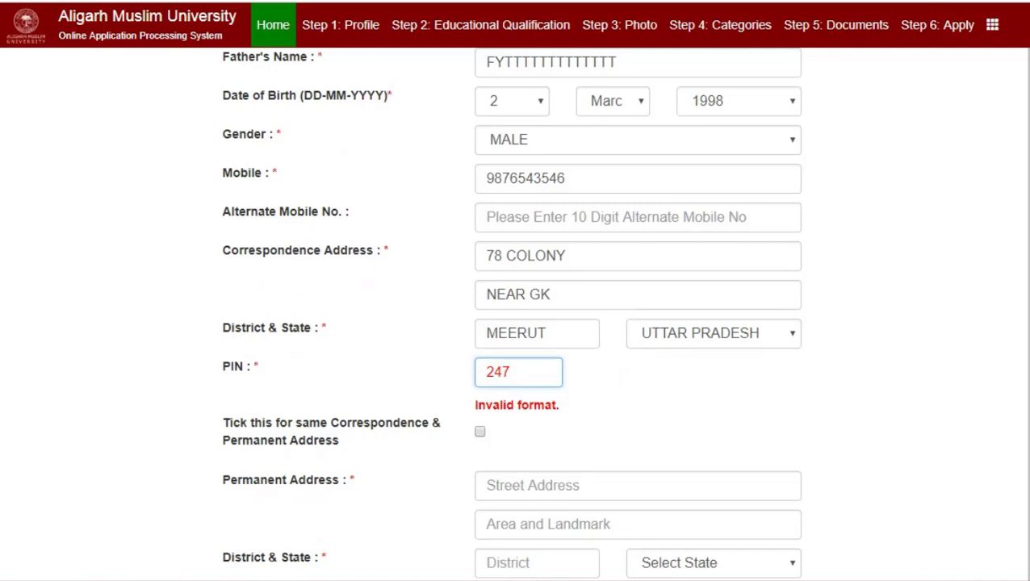
text(001)
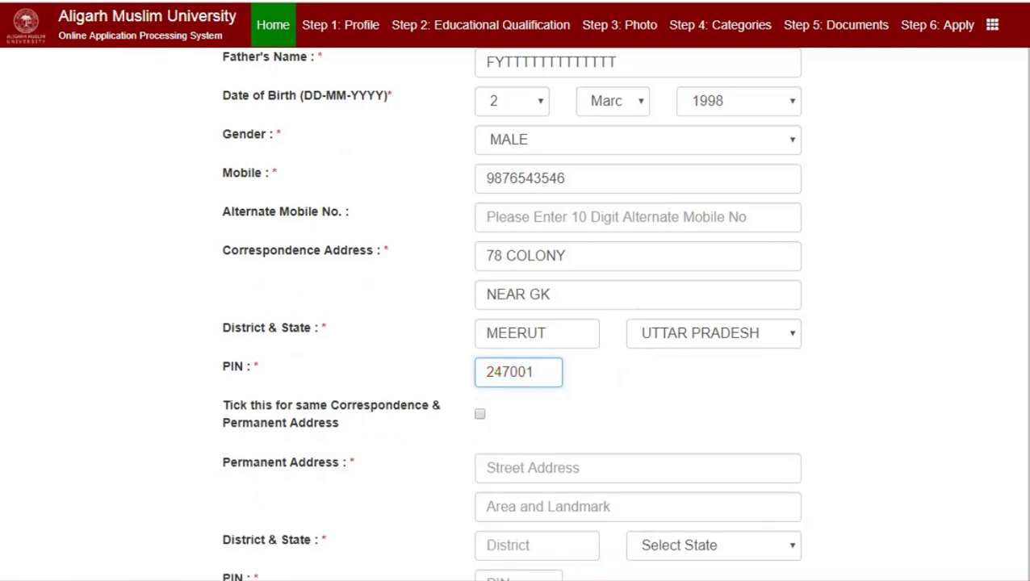
key(Tab)
key(space)
Set nationality to INDIAN and religion to Islam.
scroll(511, 313, down, 4)
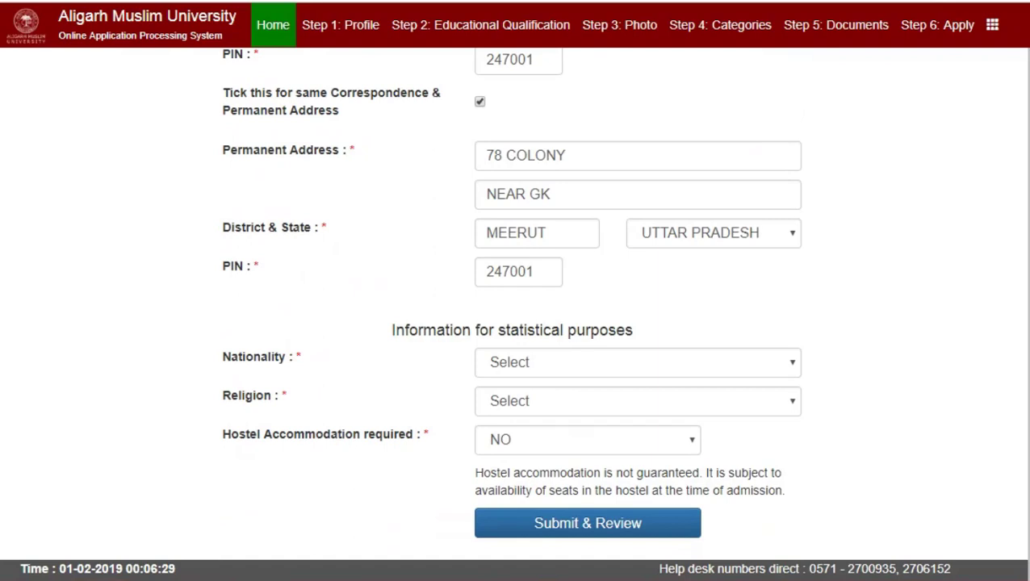
key(Tab)
key(space)
key(Return)
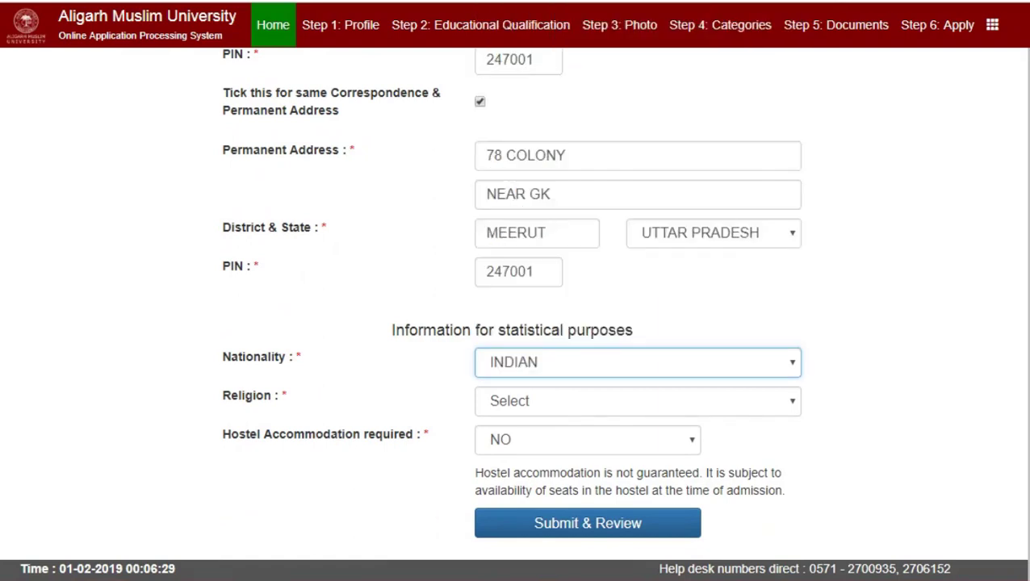
key(Tab)
key(space)
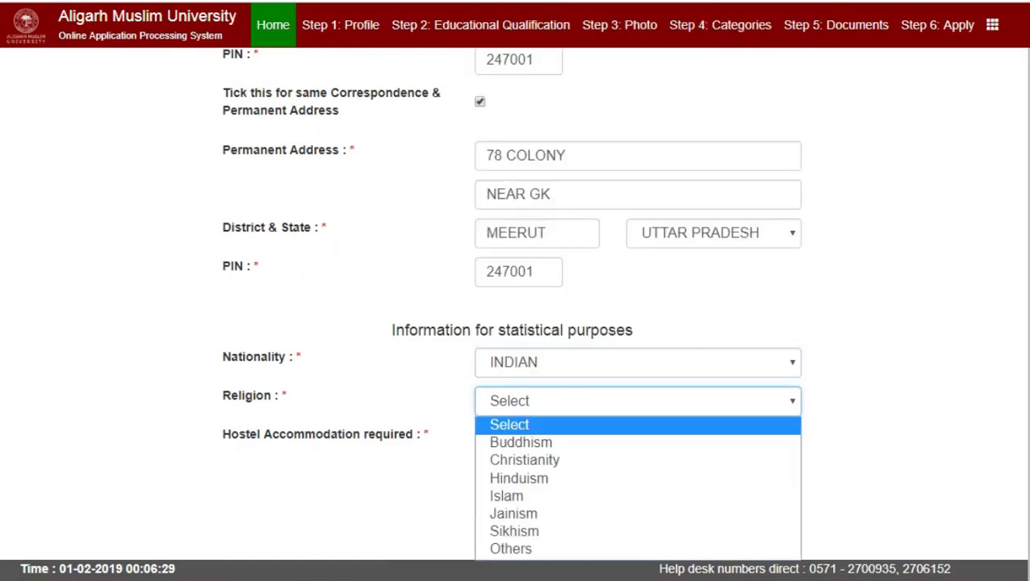
key(Down)
key(Down)
key(Down)
key(Down)
key(Return)
Choose YES for hostel accommodation and submit the profile for review.
scroll(513, 313, down, 1)
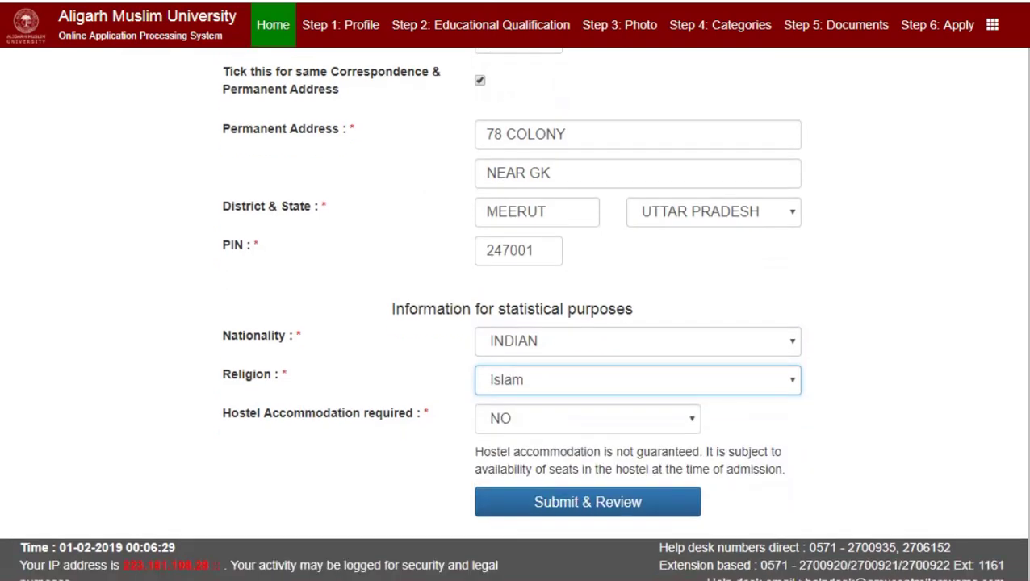
scroll(514, 314, down, 1)
key(Tab)
key(space)
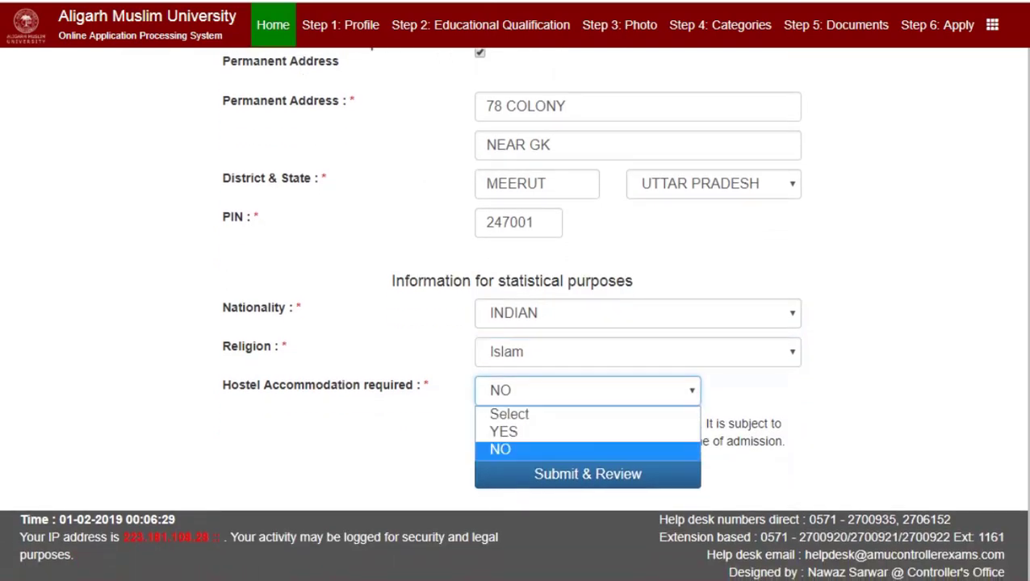
key(Up)
key(Return)
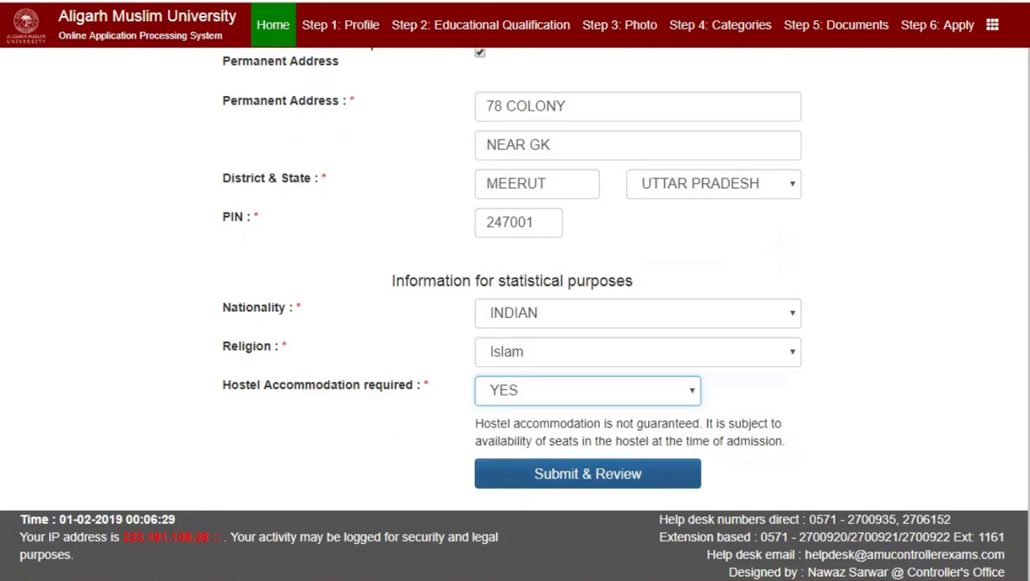
key(Tab)
key(Return)
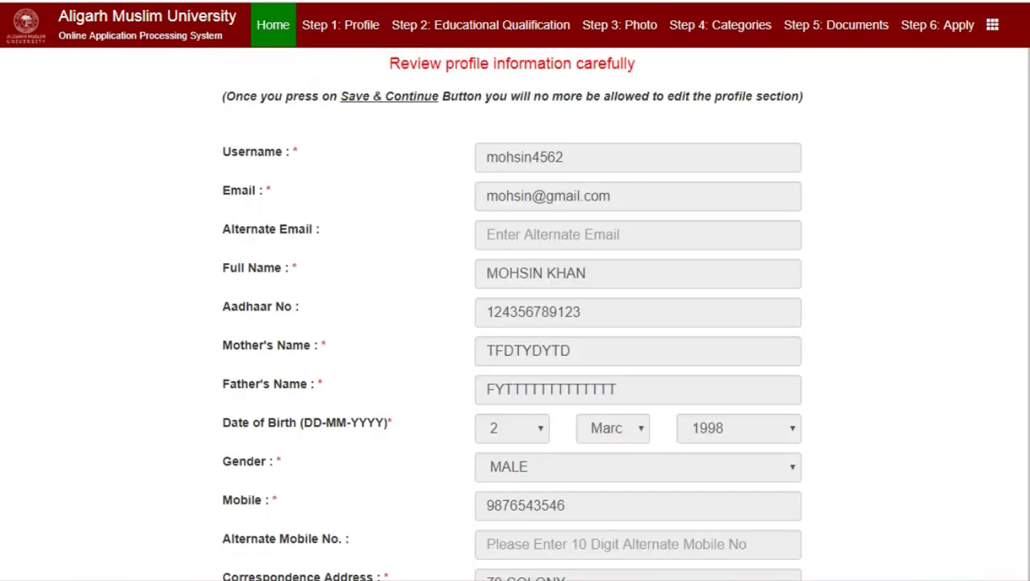
Save the reviewed profile with Save & Continue.
scroll(511, 313, down, 8)
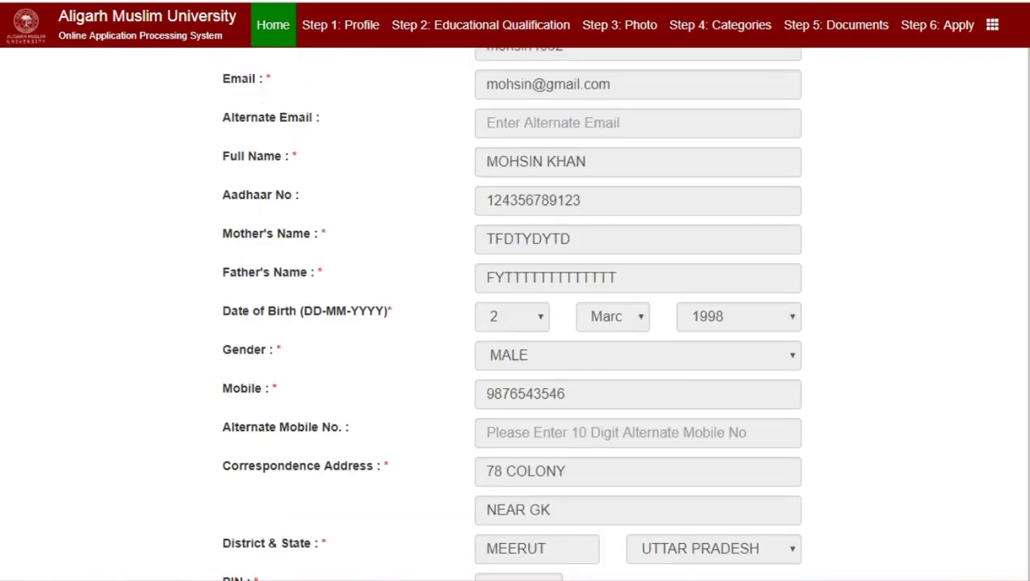
scroll(514, 313, down, 2)
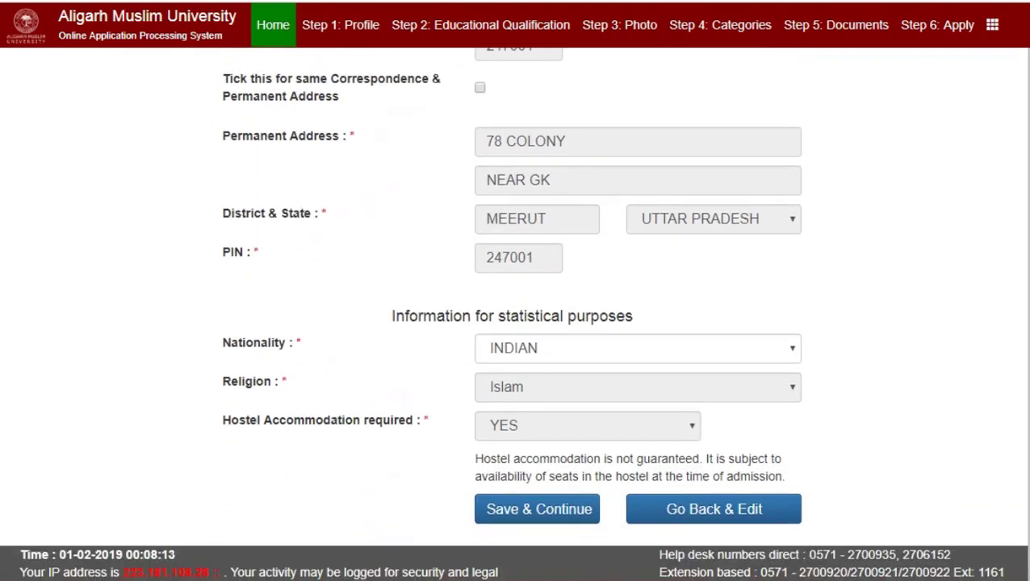
click(537, 474)
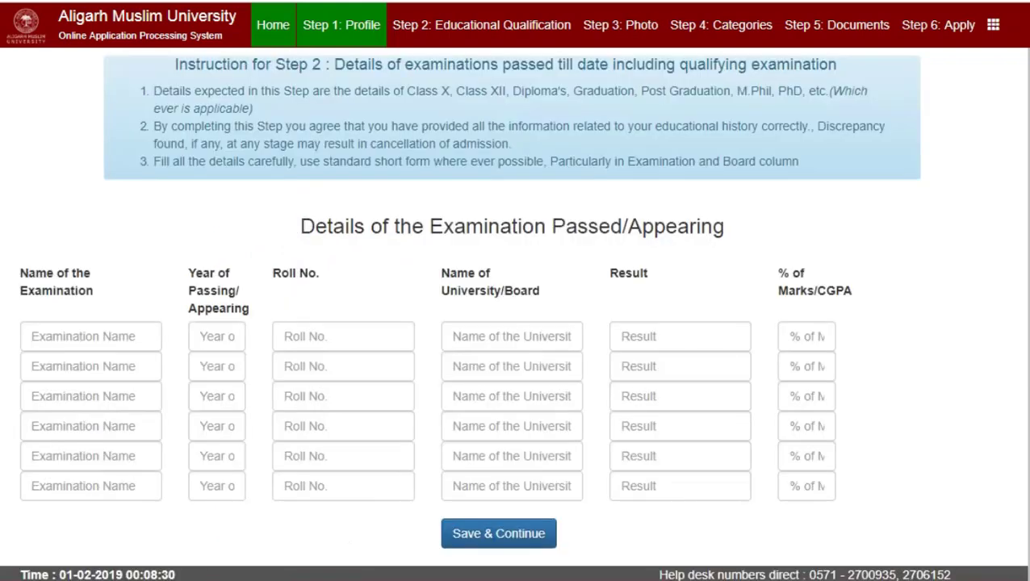
Enter examination 12th with year of passing 2019 in the first row.
click(90, 336)
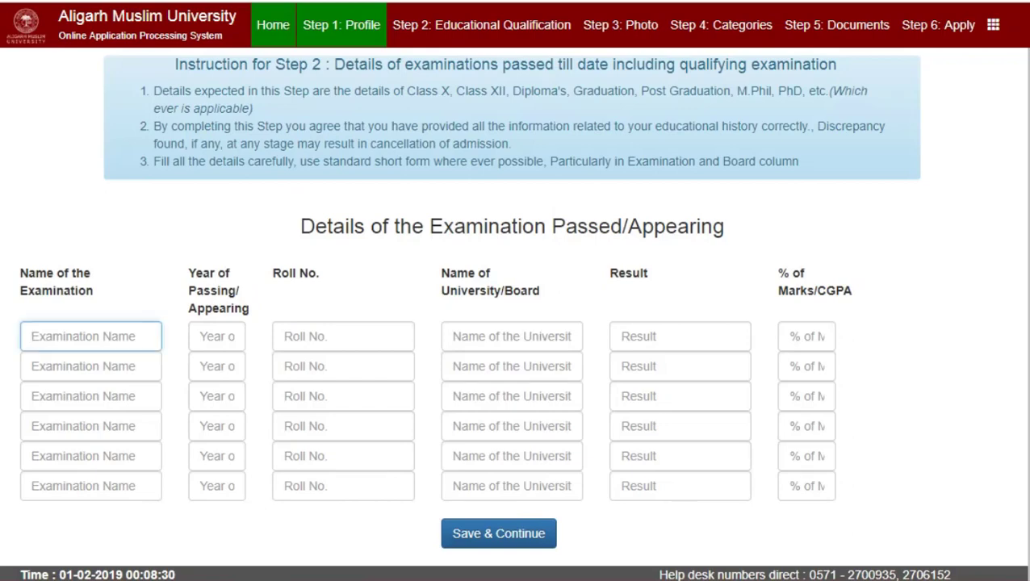
text(12th)
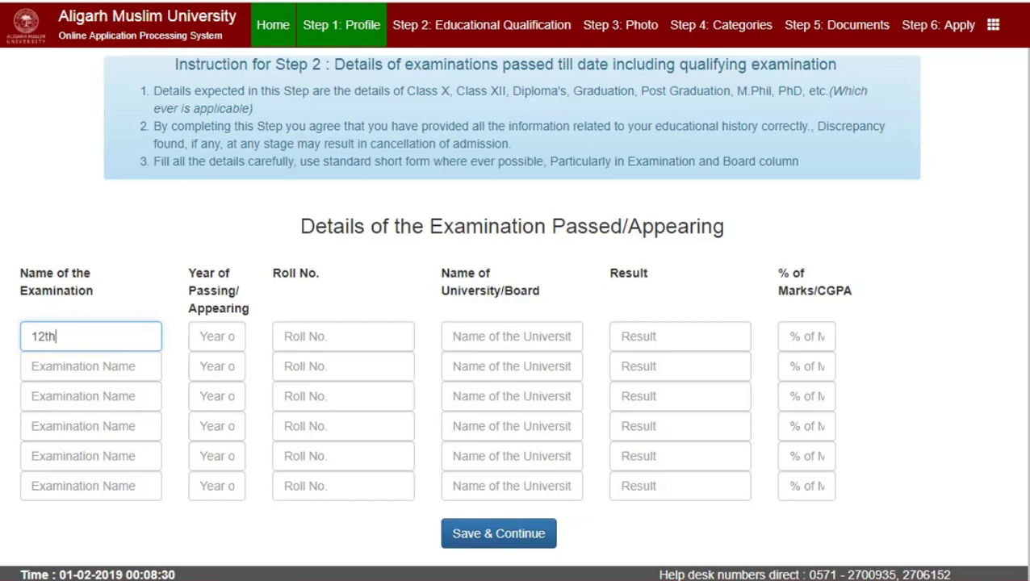
click(216, 336)
text(2)
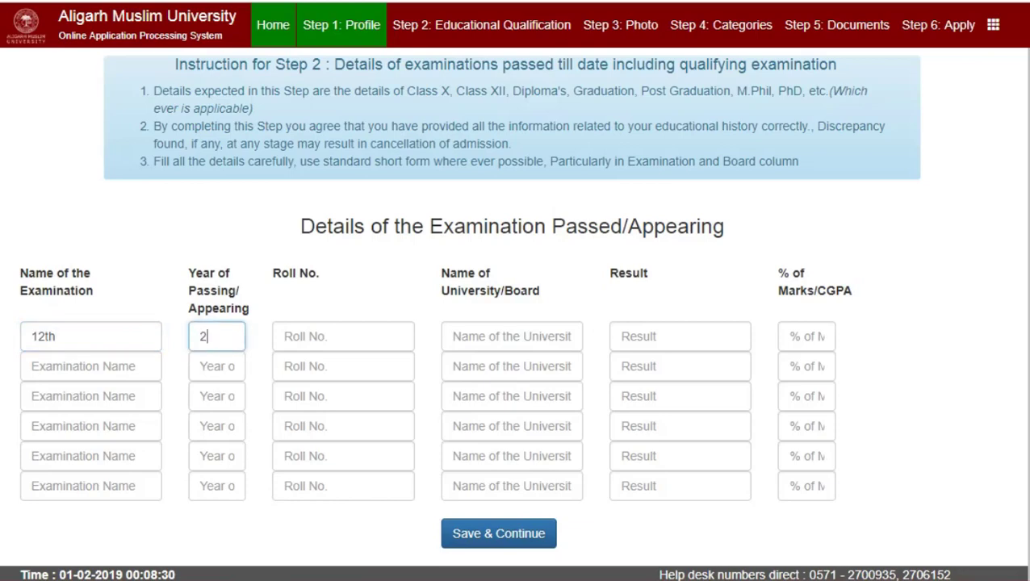
text(018)
key(BackSpace)
text(9)
Add board cbse, result and marks 'ra', then save the qualifications.
click(283, 336)
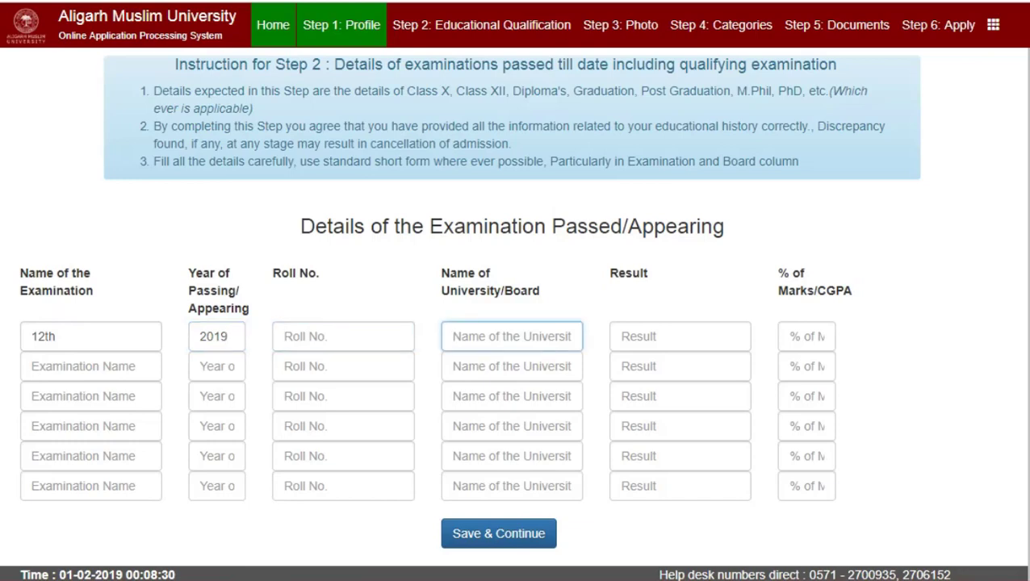
text(cbse)
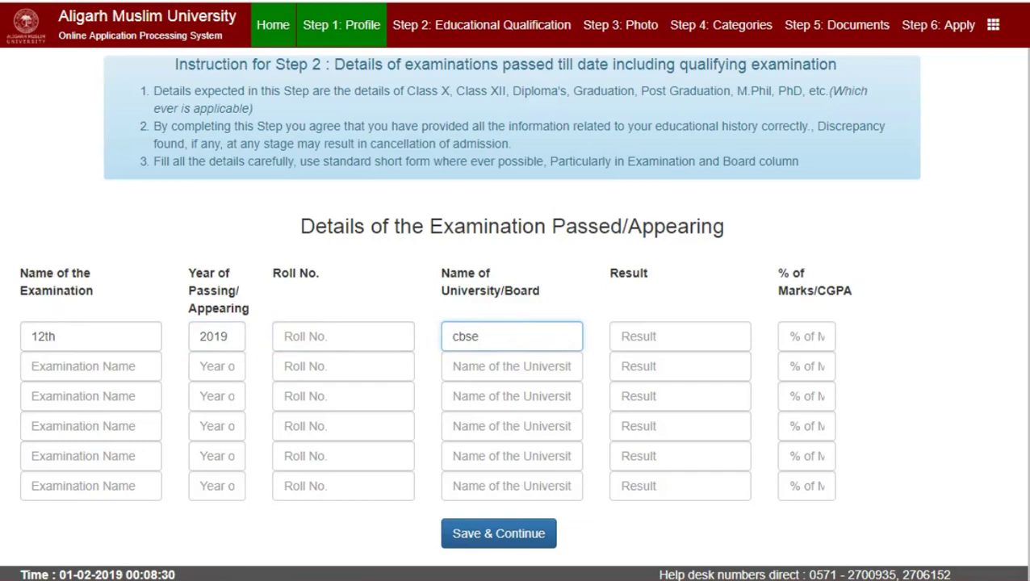
key(ctrl+a)
key(Tab)
text(ra)
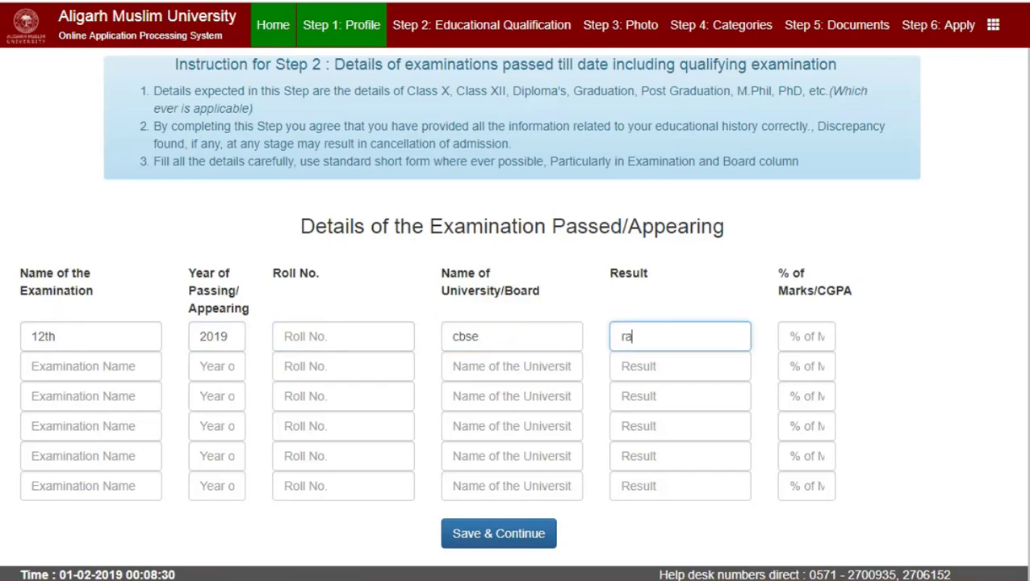
key(Tab)
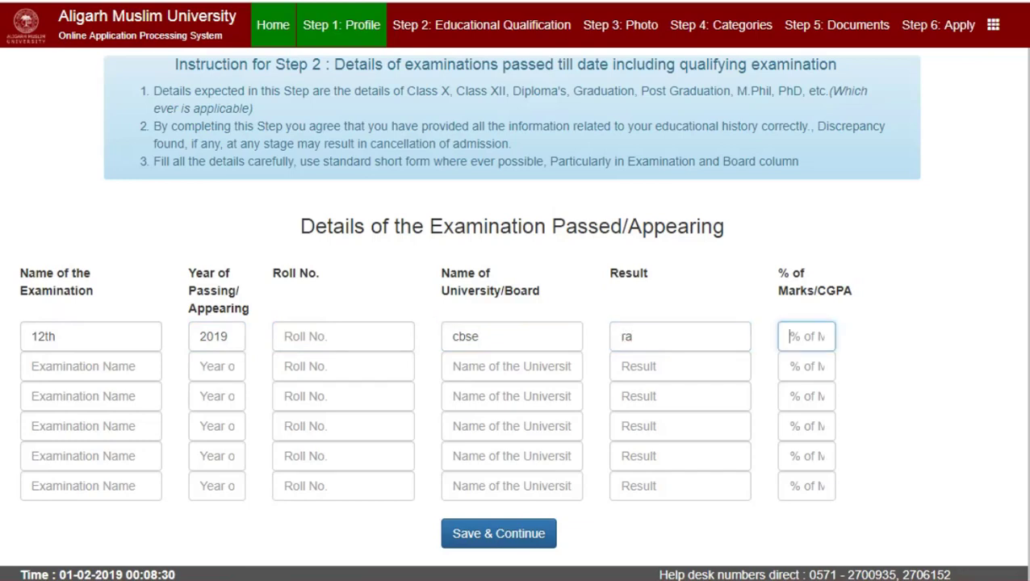
text(ra)
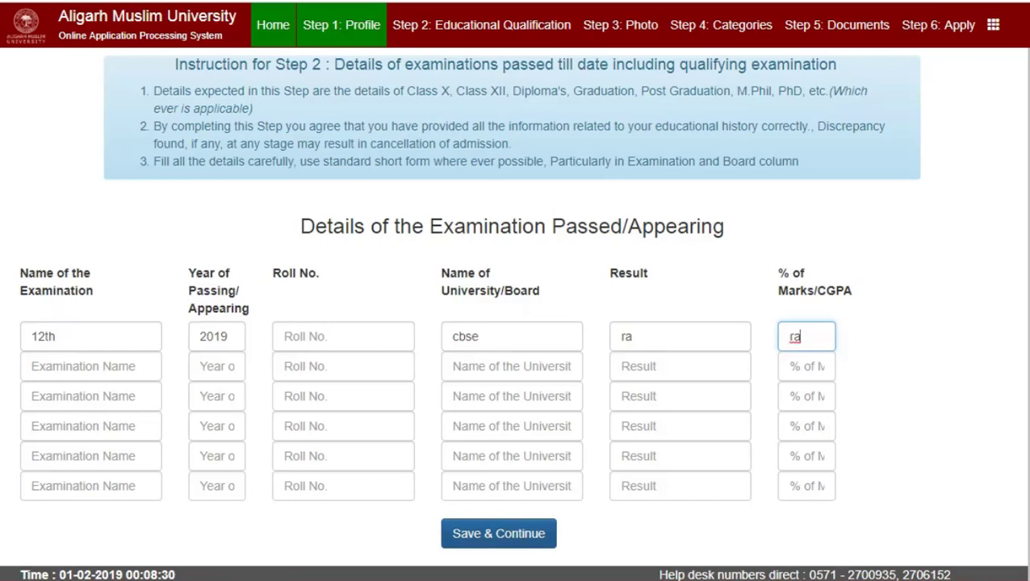
click(499, 533)
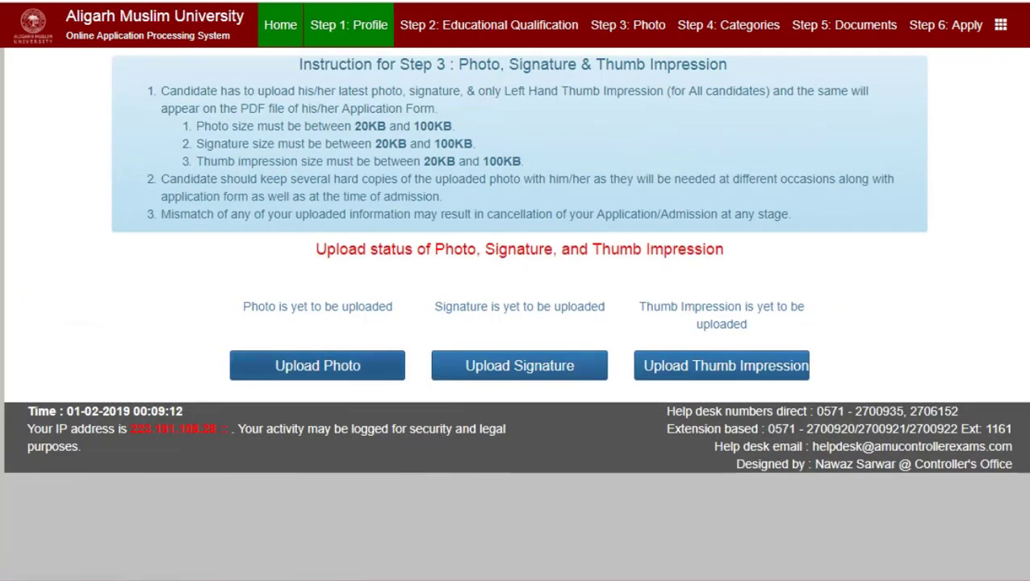
Upload the passport photo 1y0l7q.jpg from the Pictures folder and proceed.
click(317, 366)
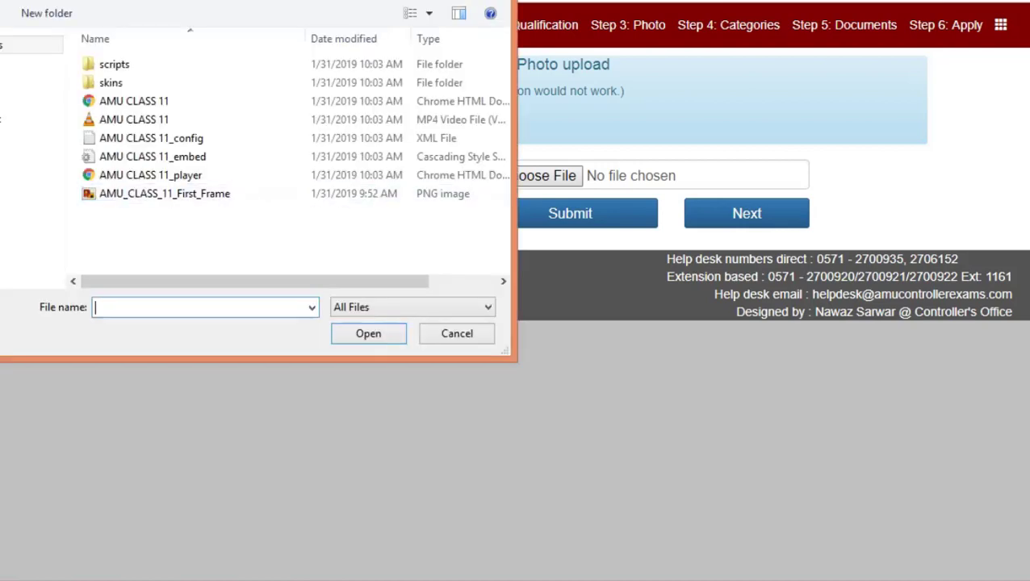
key(Down)
key(Down)
key(Down)
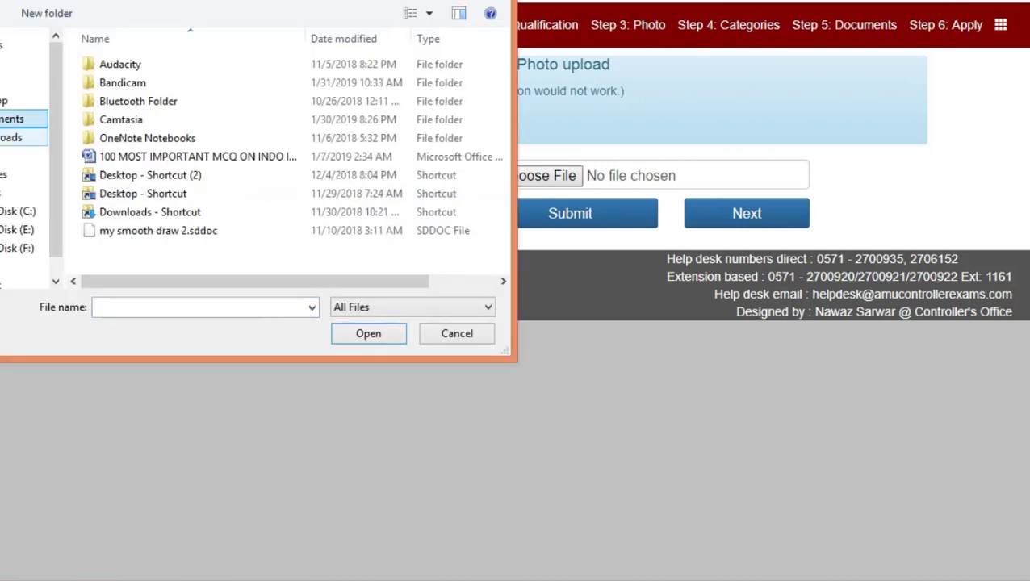
click(446, 83)
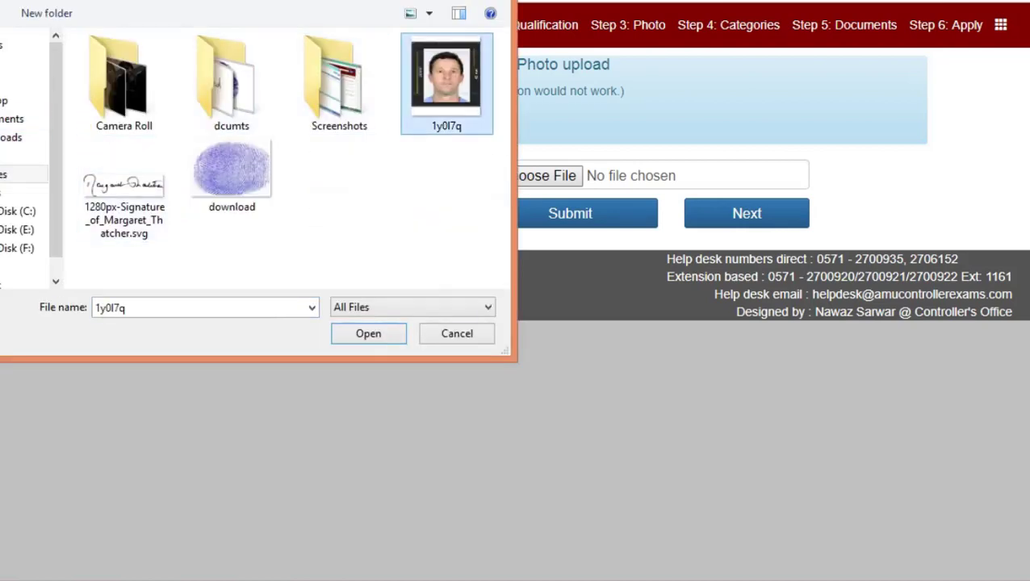
key(Return)
key(Tab)
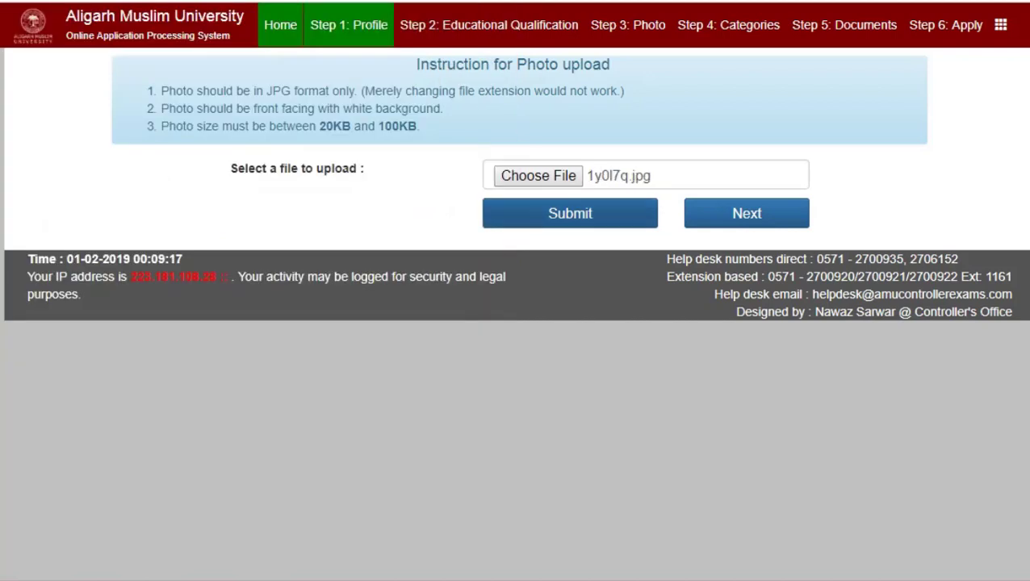
key(Return)
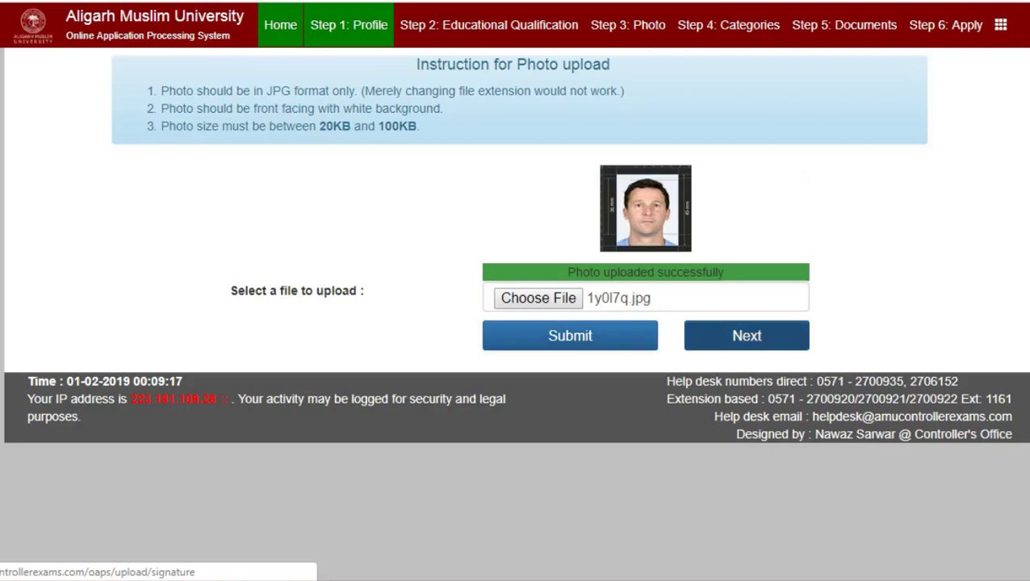
click(747, 336)
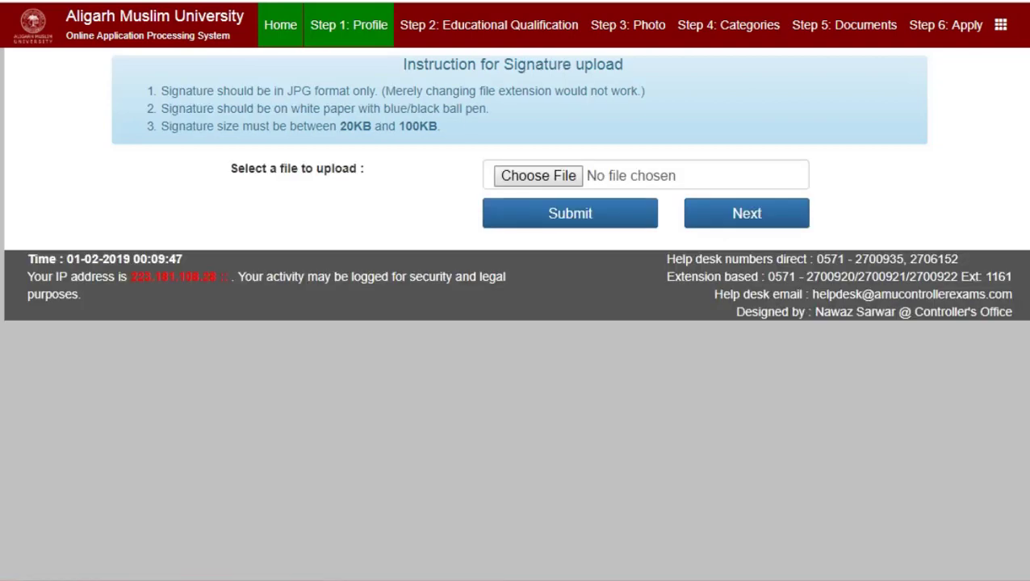
Upload the signature image and proceed to the thumb impression page.
click(538, 175)
double_click(124, 185)
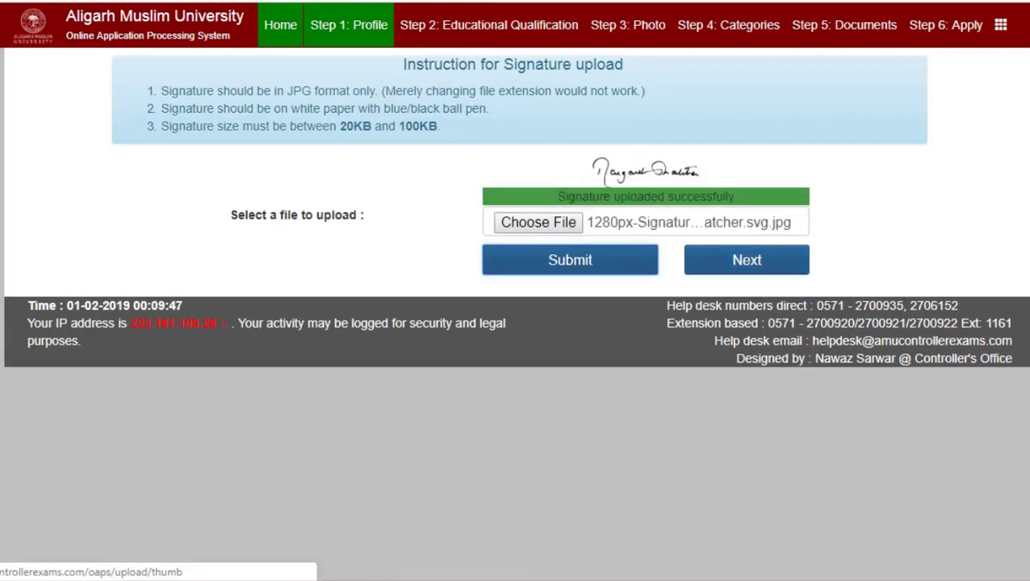
click(747, 260)
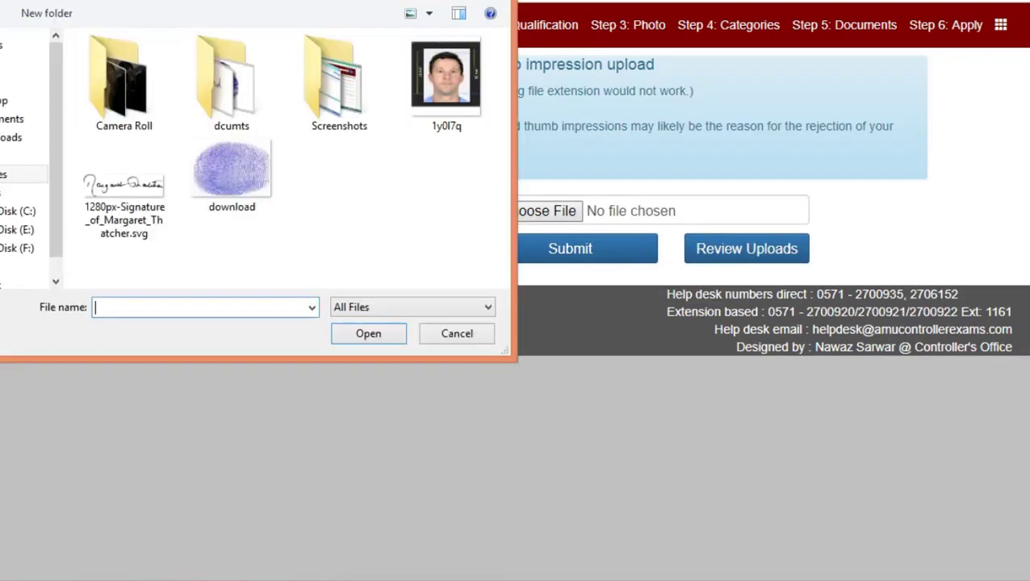
Upload download.jpg as the thumb impression and continue to the Step 4 Categories page.
click(232, 176)
key(Return)
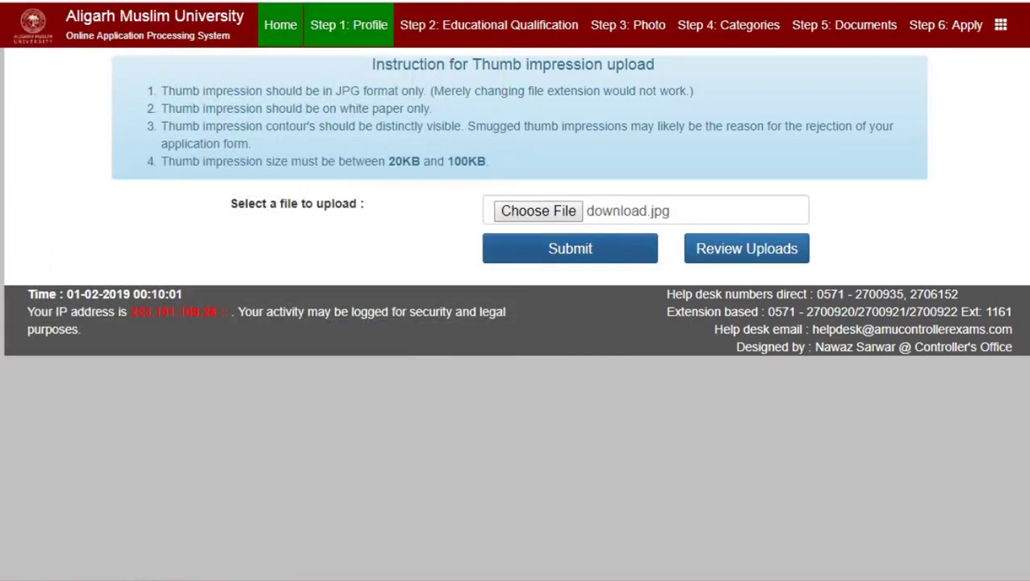
key(Tab)
key(Return)
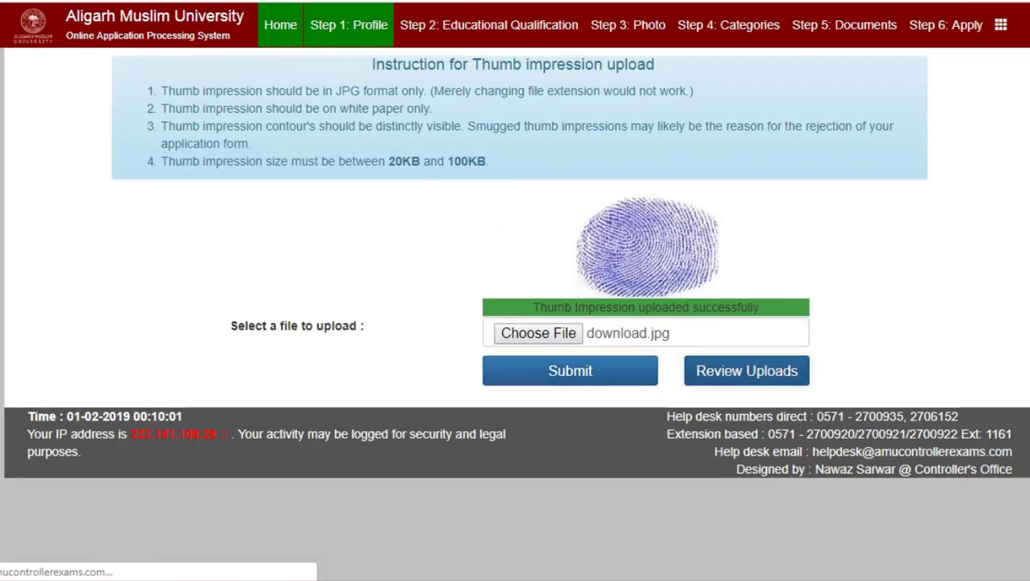
click(747, 370)
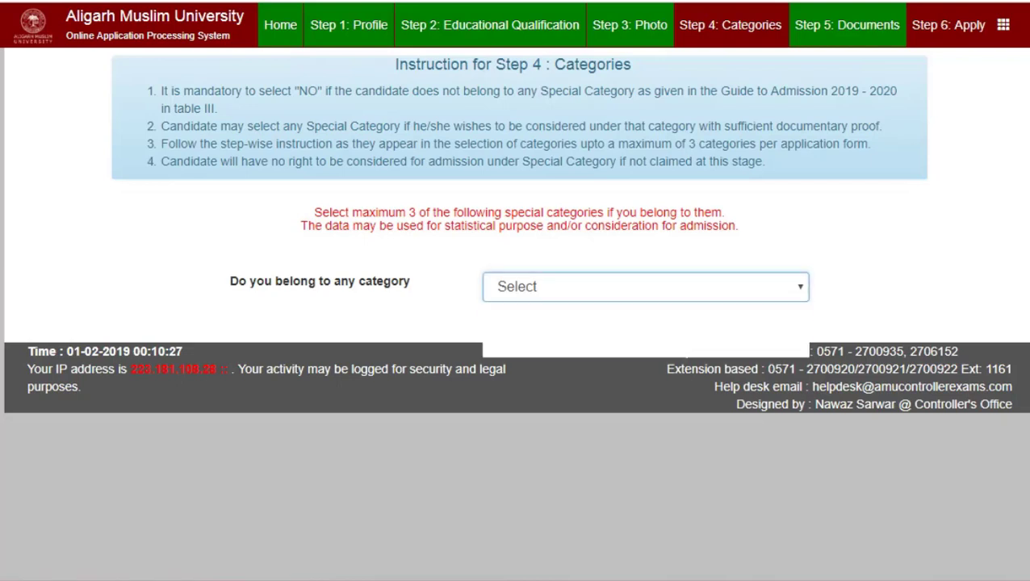
Answer No to 'Do you belong to any category' and submit the answer.
click(646, 286)
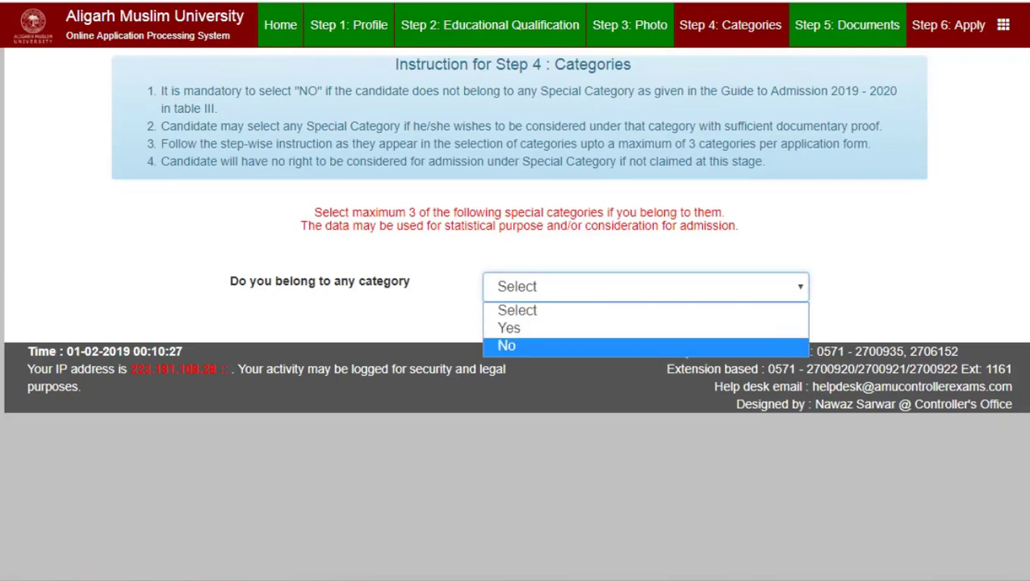
key(Return)
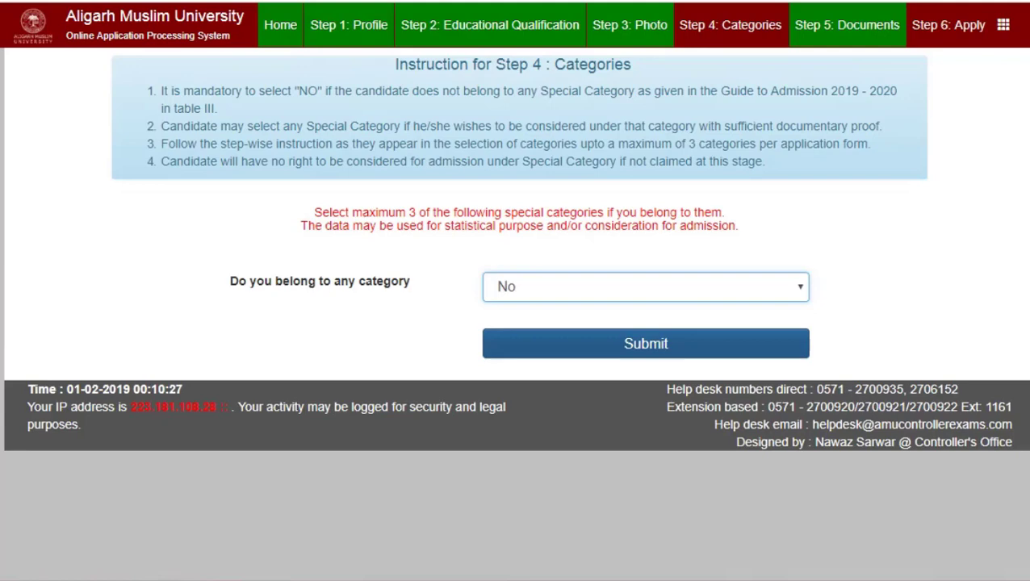
key(Tab)
key(Return)
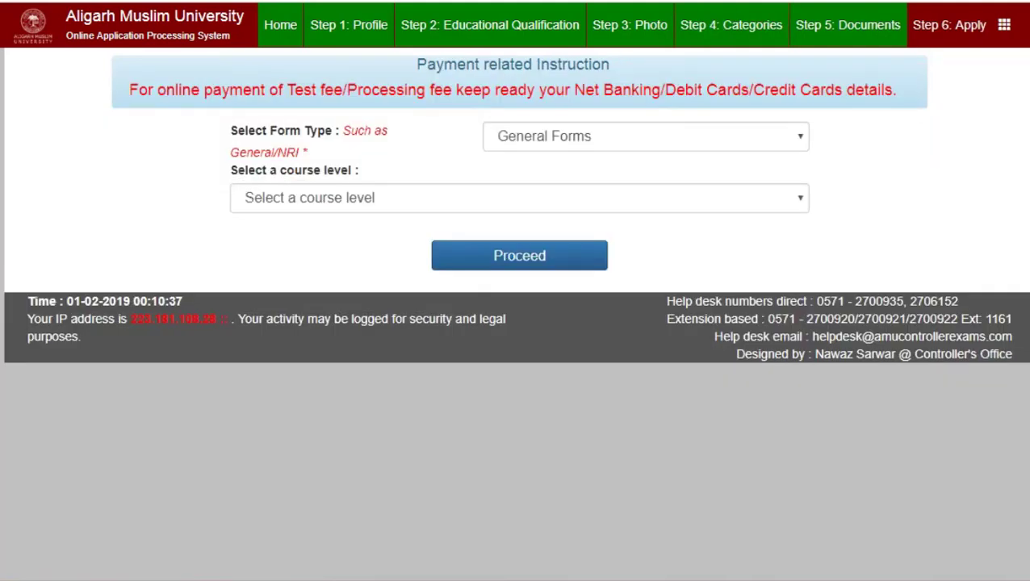
Set the Form Type to General Forms.
key(Tab)
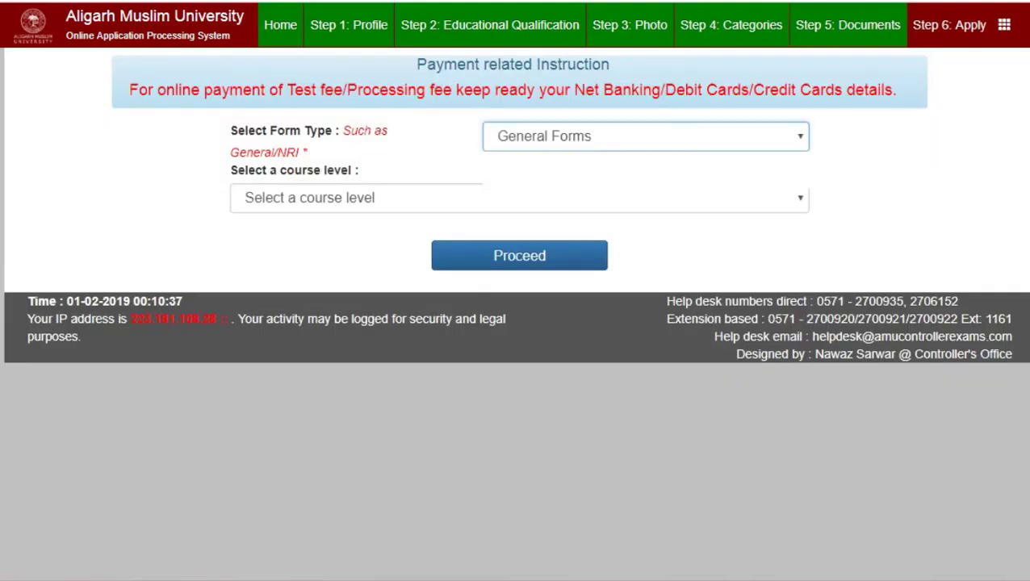
key(alt+Down)
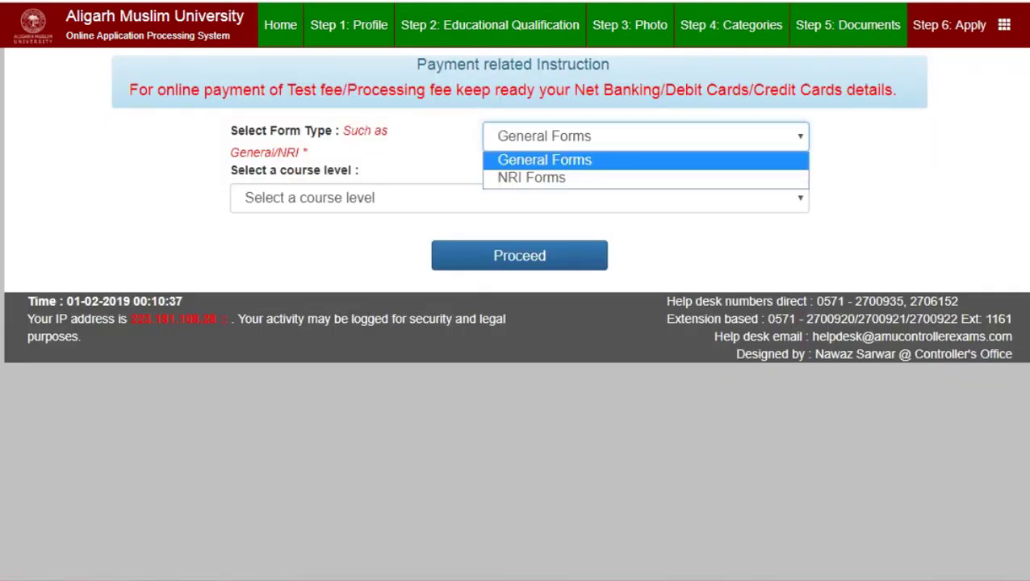
key(Down)
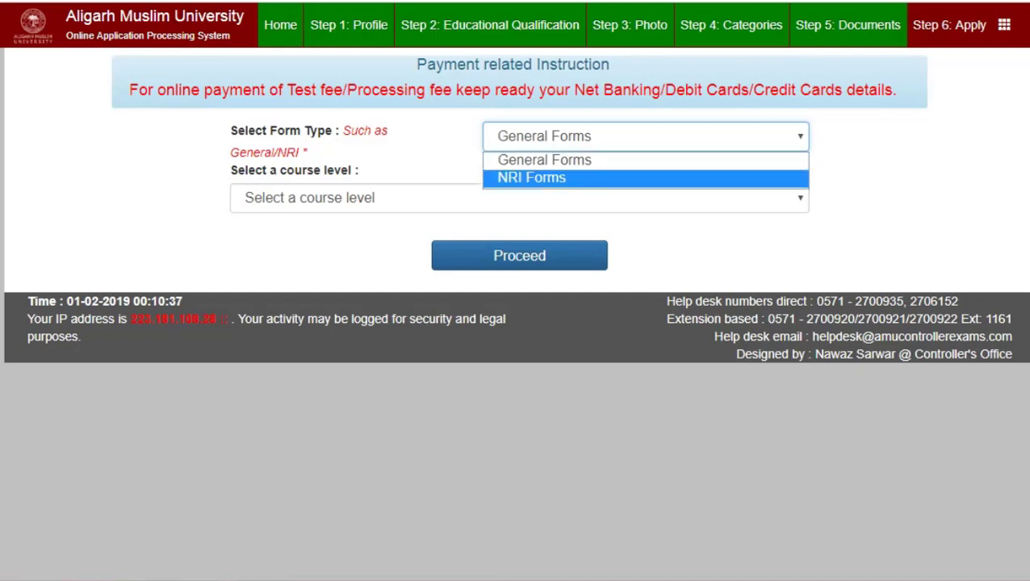
key(Return)
key(alt+Down)
key(Up)
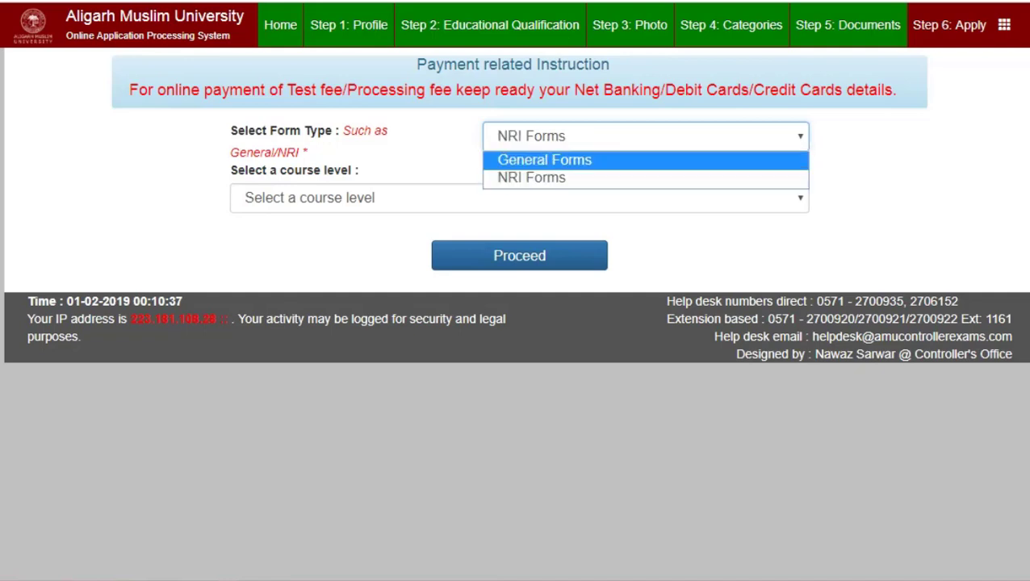
key(Return)
key(Tab)
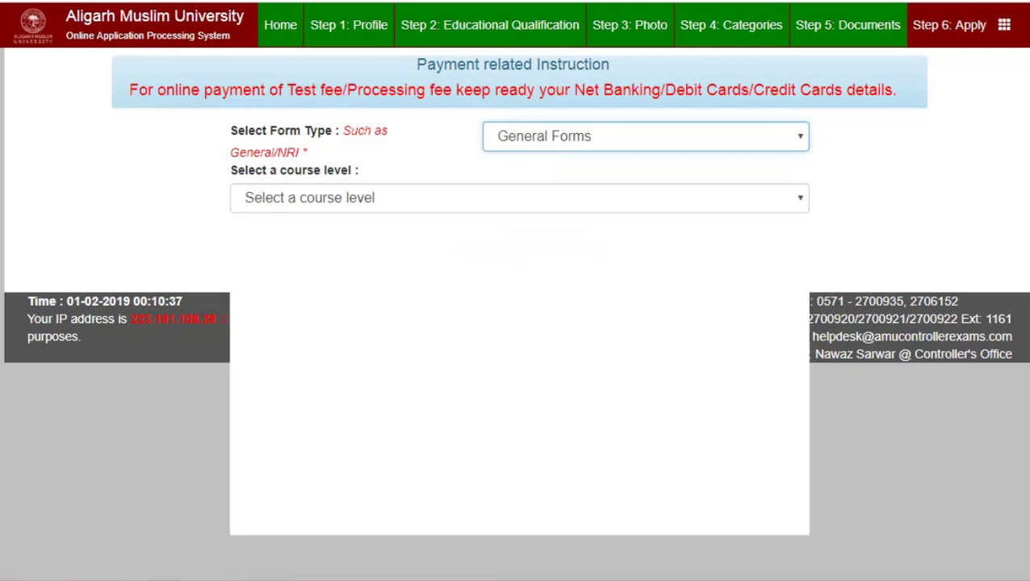
Choose Bachelor's Degree Course as the course level.
key(alt+Down)
key(Down)
key(Down)
key(Down)
key(Down)
key(Down)
key(Up)
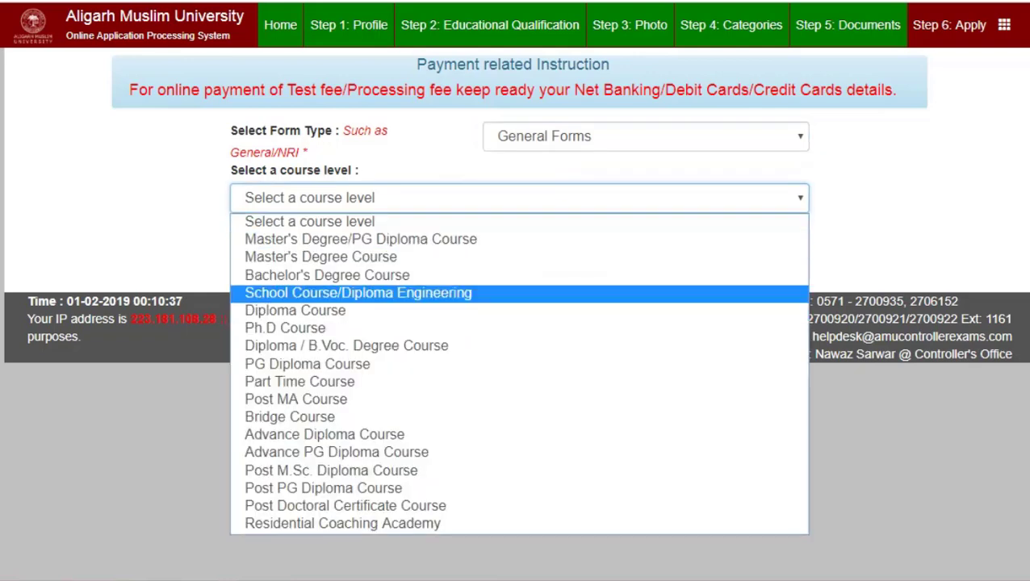
key(Up)
key(Return)
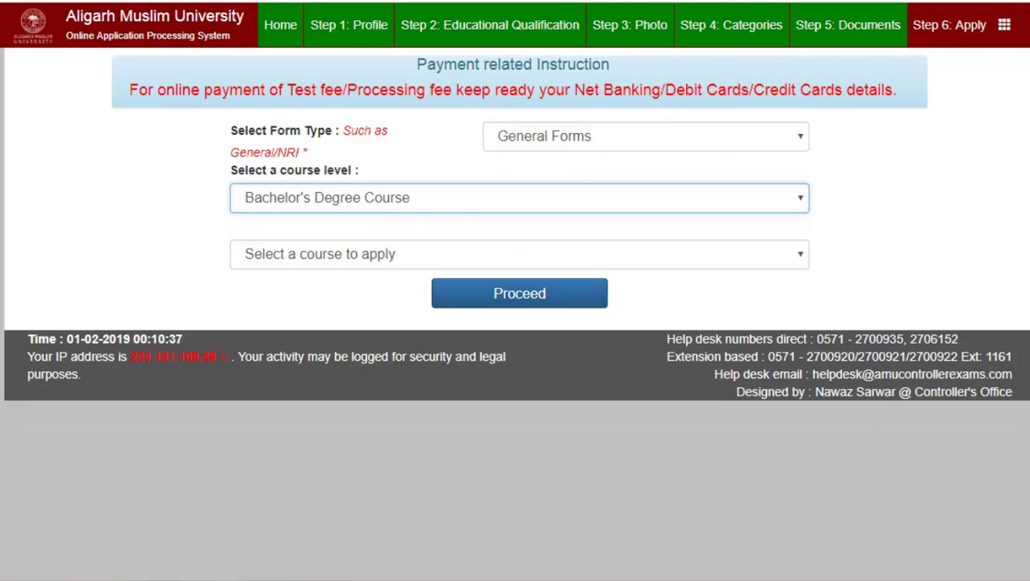
Select B.A.(Hons.) Foreign Languages as the course and proceed to the application form.
key(Tab)
key(alt+Down)
key(Down)
key(Down)
key(Down)
key(Down)
key(Down)
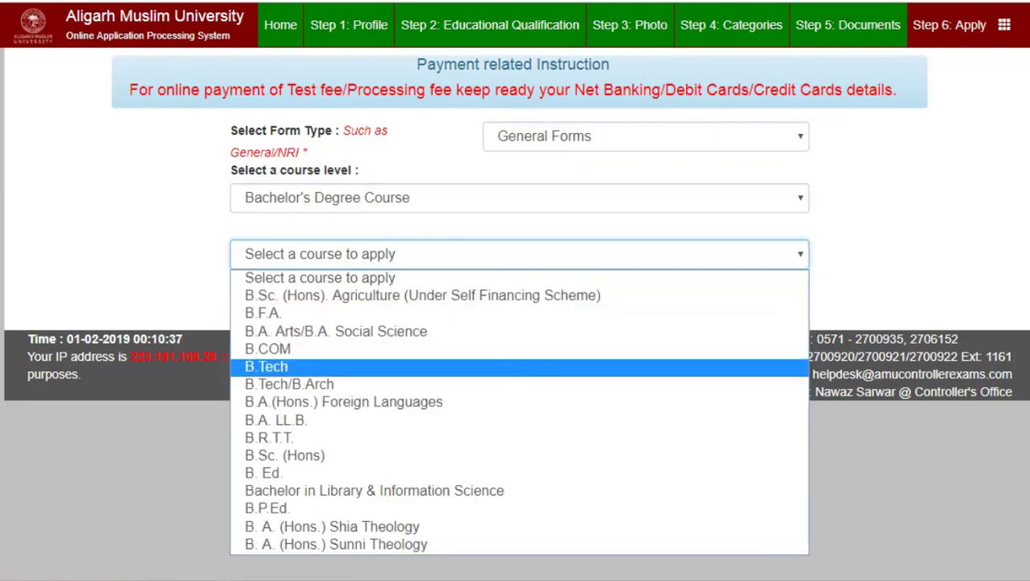
key(Up)
key(Up)
key(Up)
key(Down)
key(Down)
key(Down)
key(Down)
key(Down)
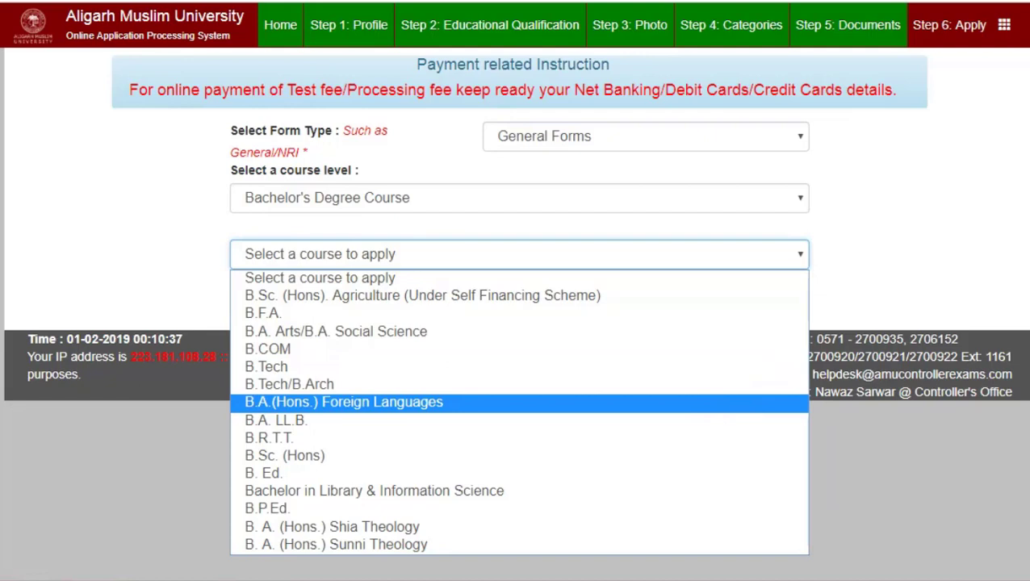
key(Up)
key(Up)
key(Up)
key(Up)
key(Up)
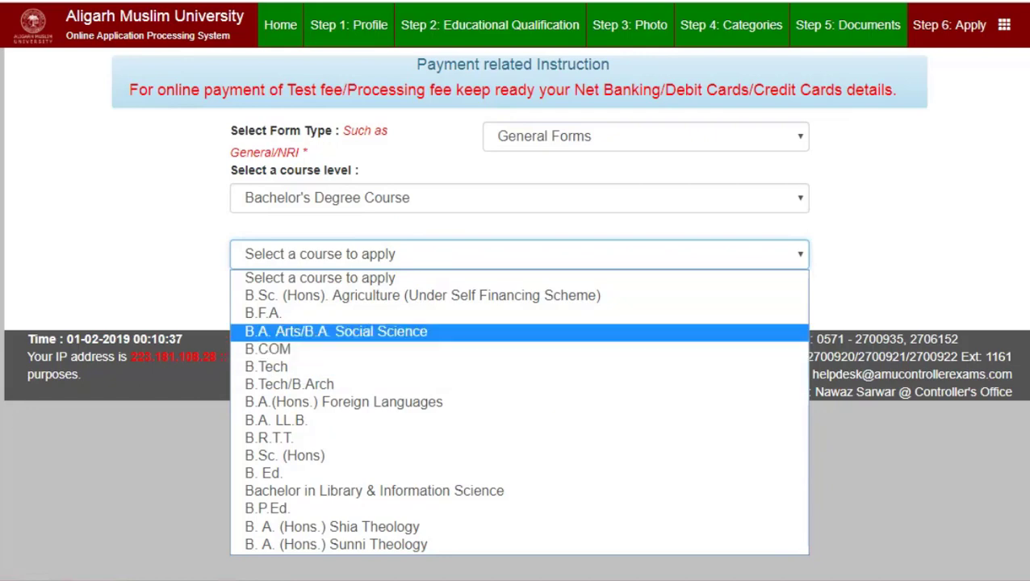
key(Down)
key(Down)
key(Down)
key(Down)
key(Down)
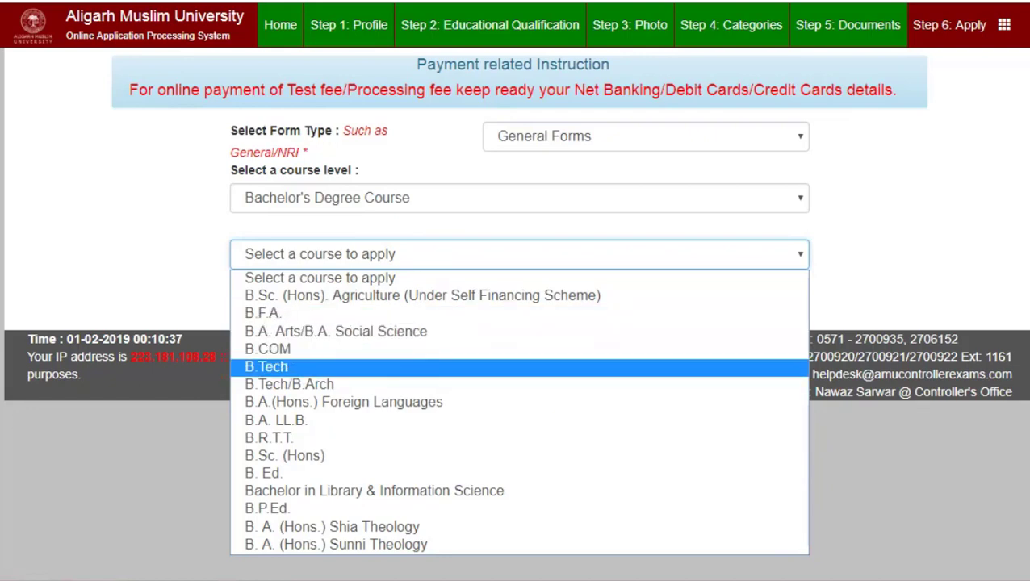
key(Down)
key(Down)
key(Down)
key(Down)
key(Down)
key(Down)
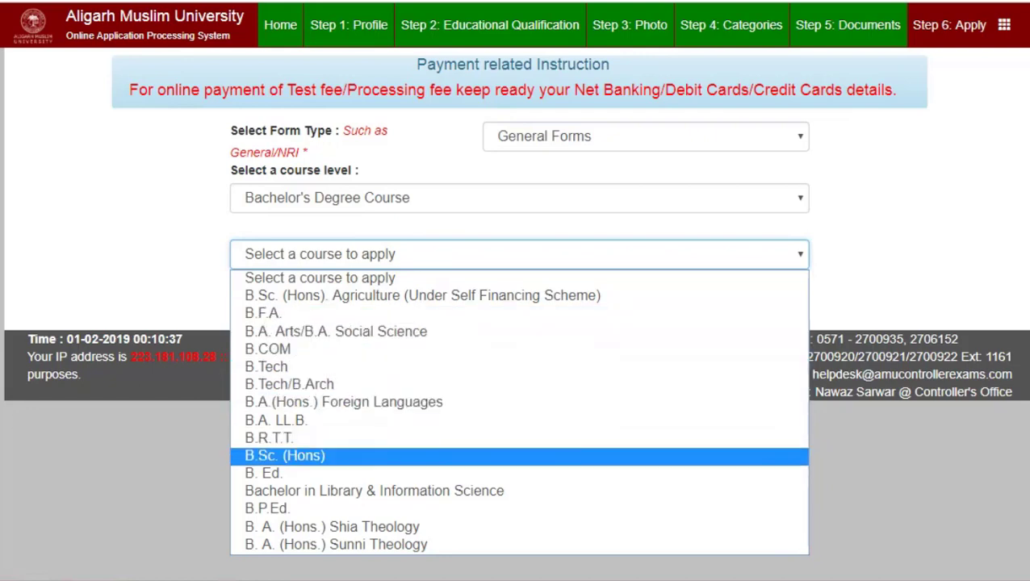
key(Return)
key(alt+Down)
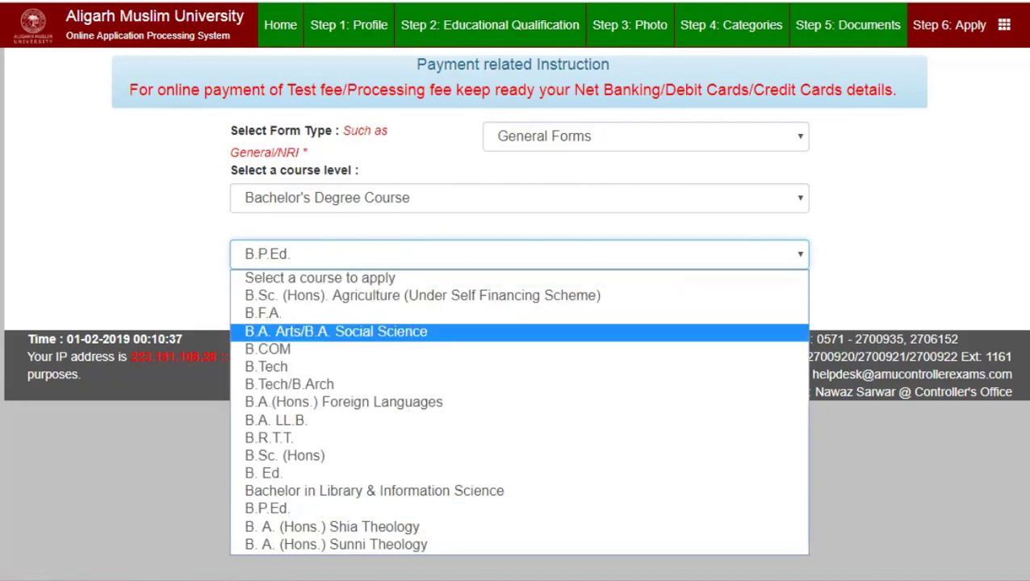
key(Down)
key(Down)
key(Down)
key(Down)
key(Return)
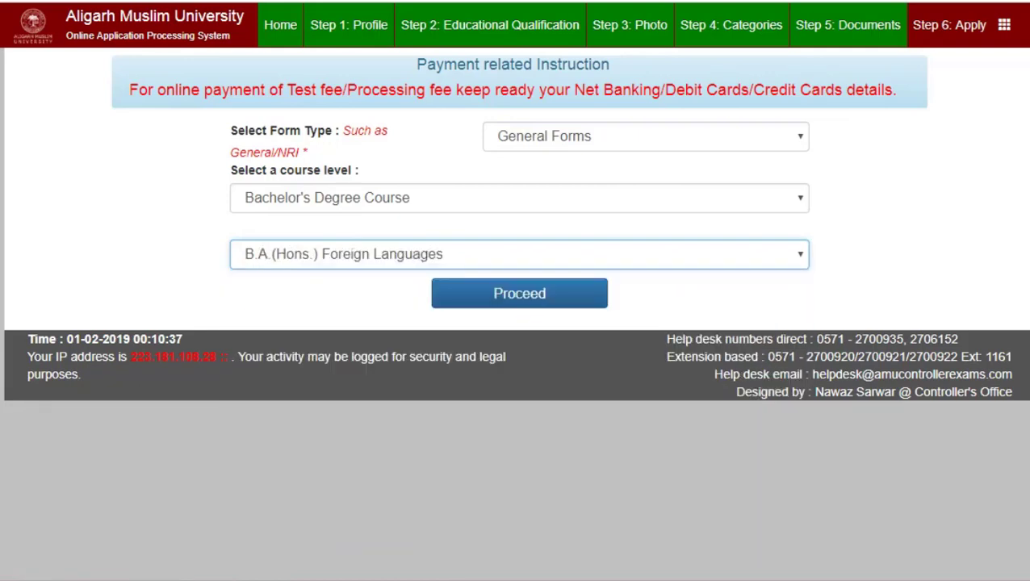
key(Tab)
key(Return)
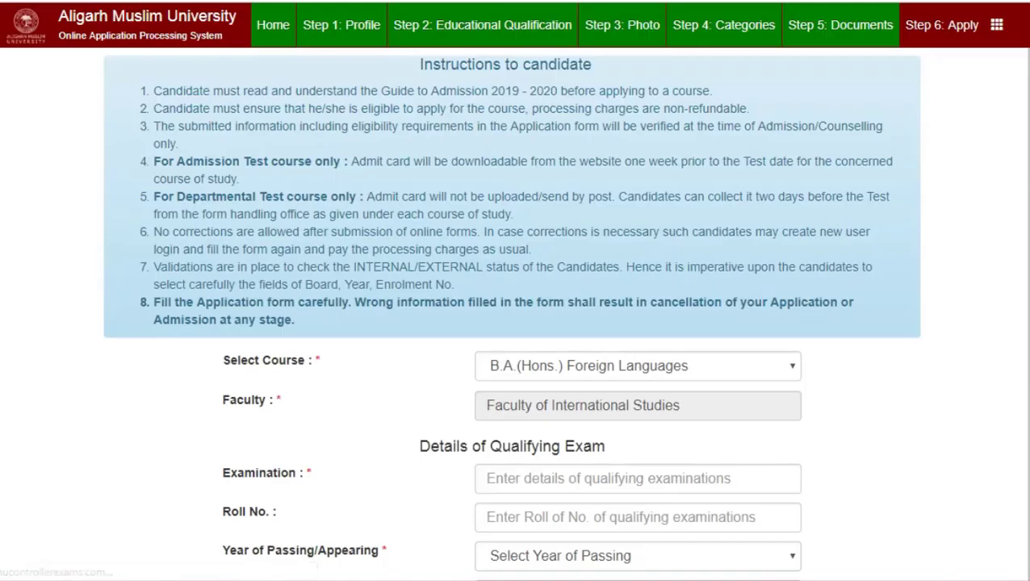
Enter 12TH as the examination with 2019 as the year of passing.
scroll(515, 323, down, 1)
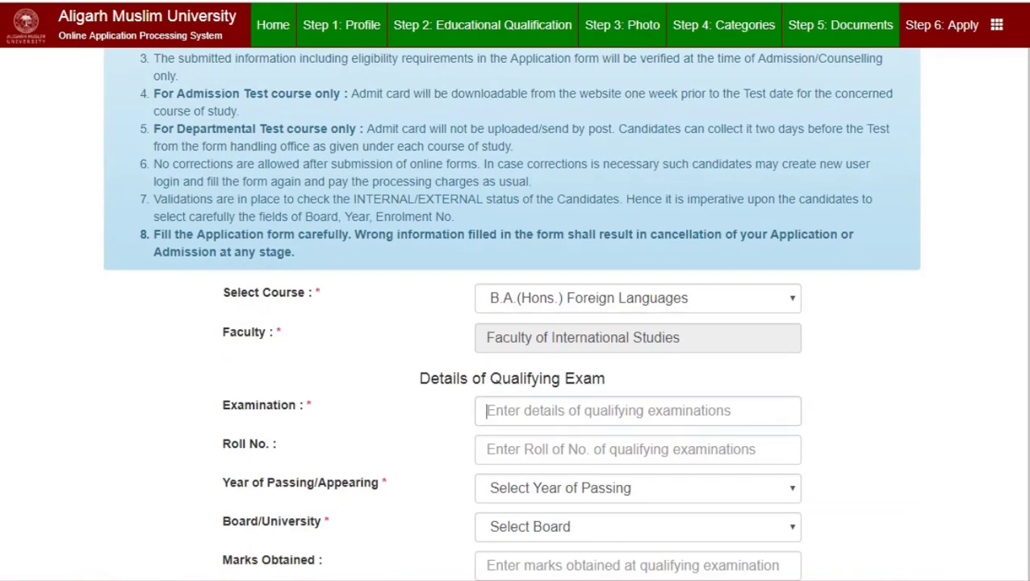
text(12TH)
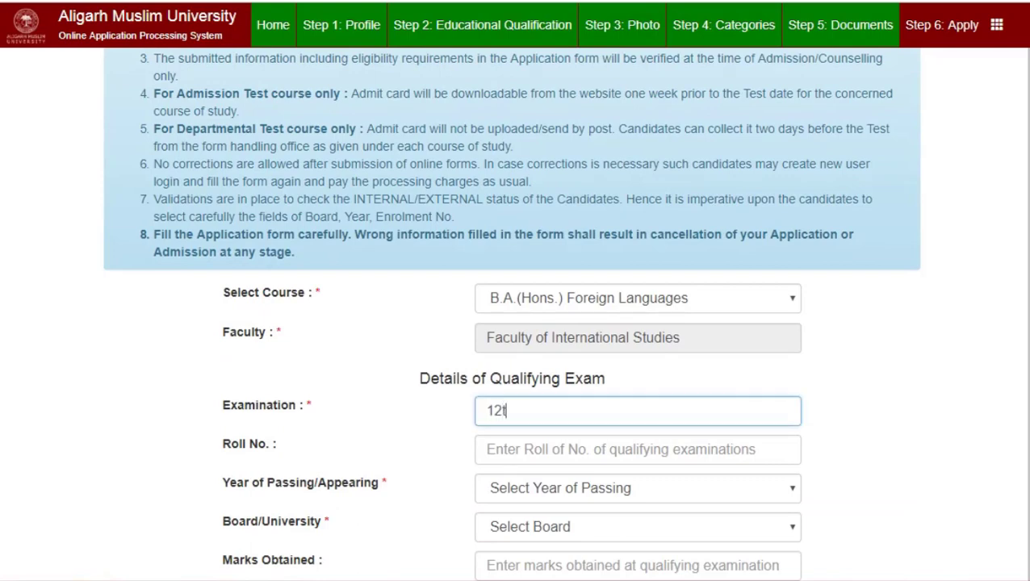
scroll(515, 323, down, 1)
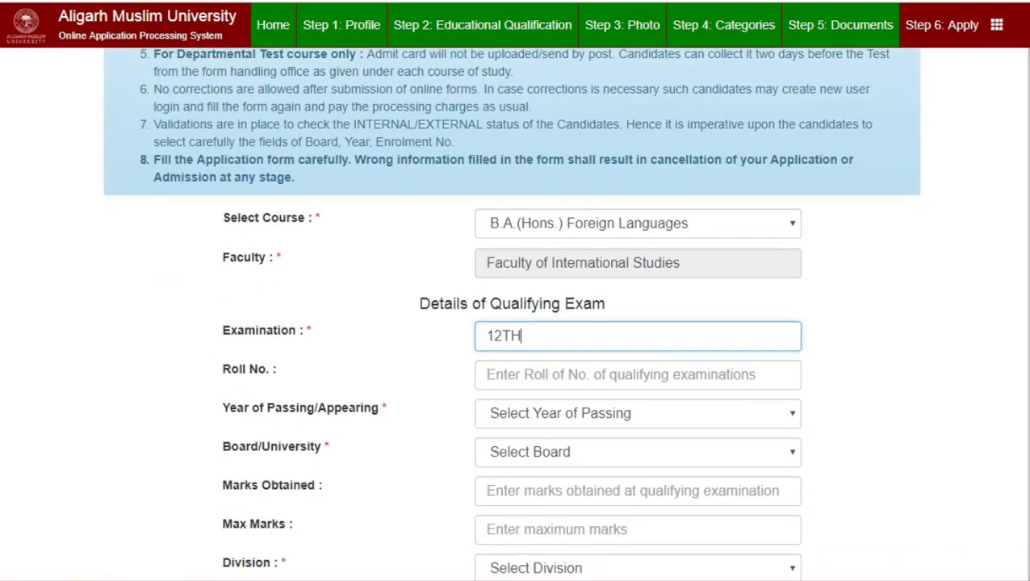
click(638, 413)
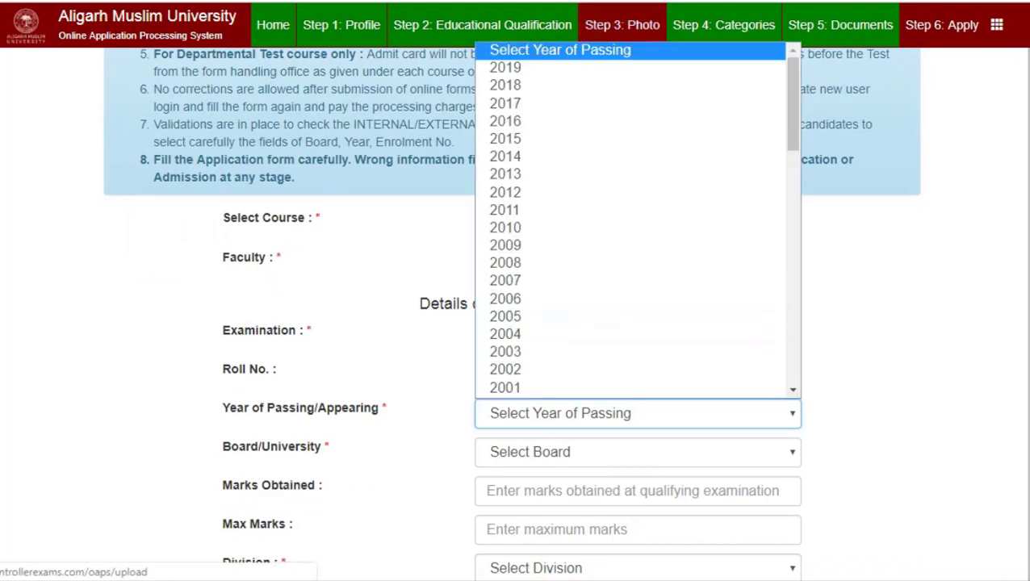
click(566, 68)
Set Board/University to Acharya Nagarjuna University, Guntur and Division to R.A.
scroll(515, 323, down, 2)
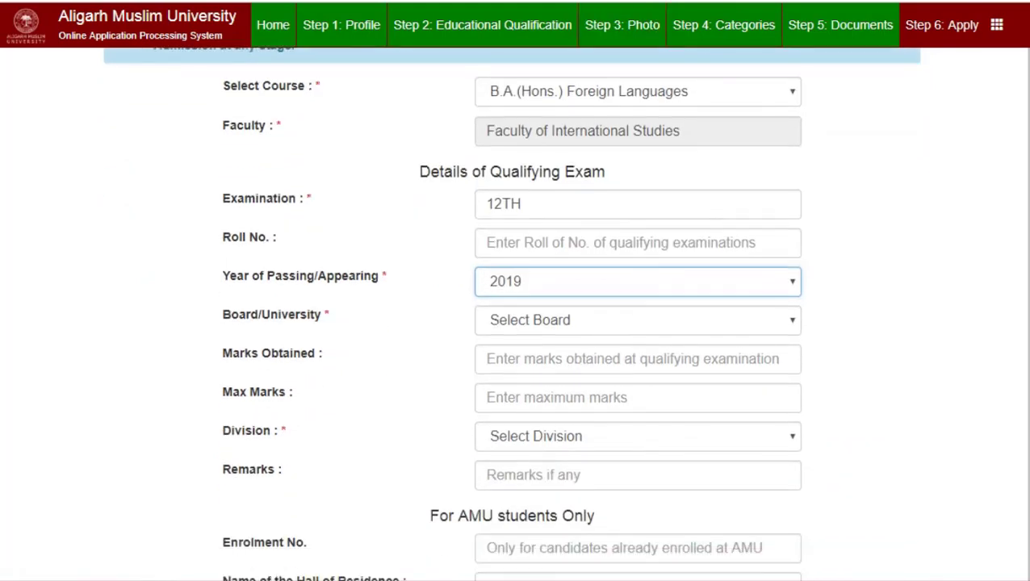
click(638, 319)
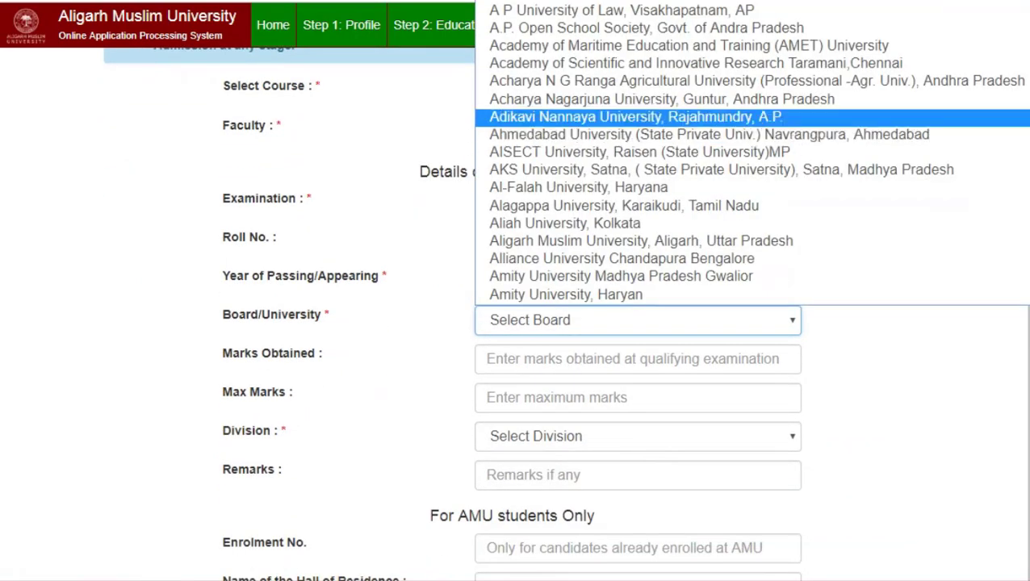
key(Down)
scroll(511, 313, down, 2)
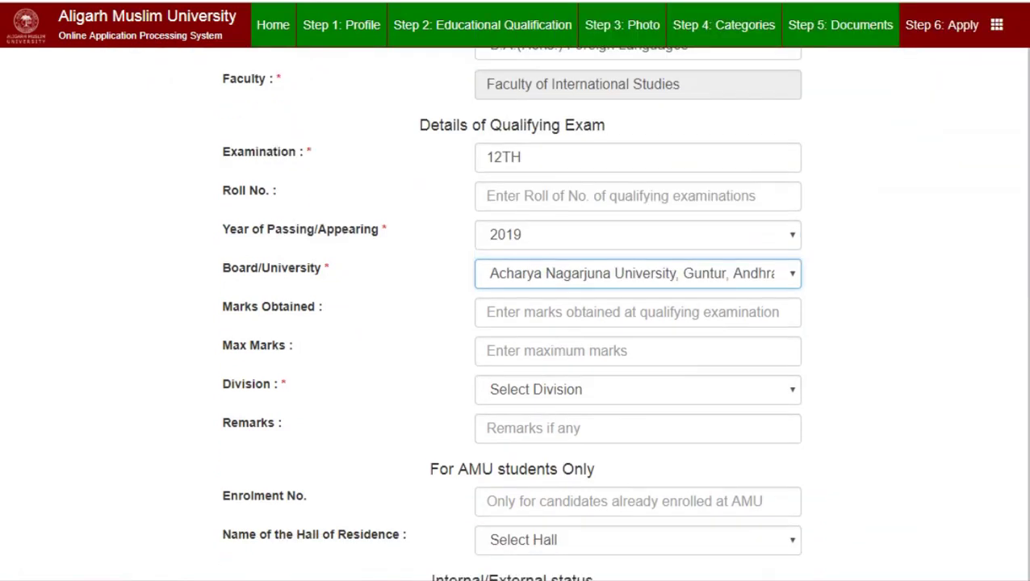
click(638, 315)
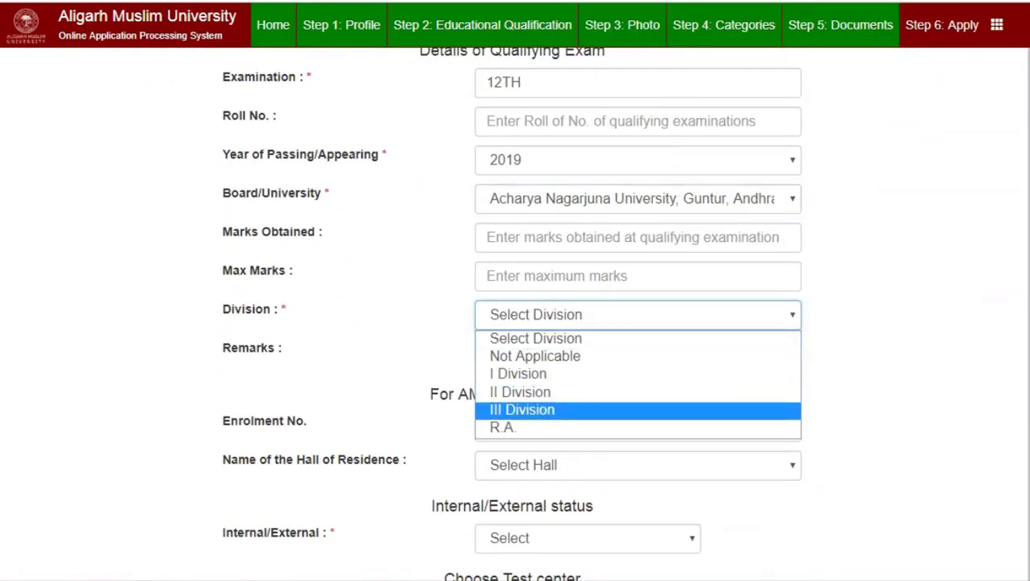
click(500, 425)
Set the Internal/External status to External.
scroll(511, 314, down, 2)
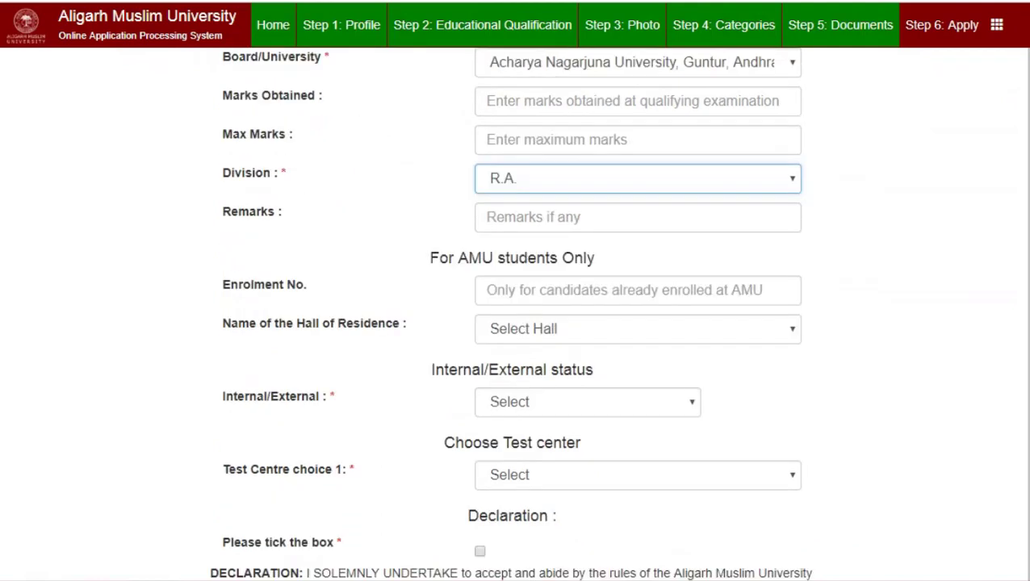
click(486, 290)
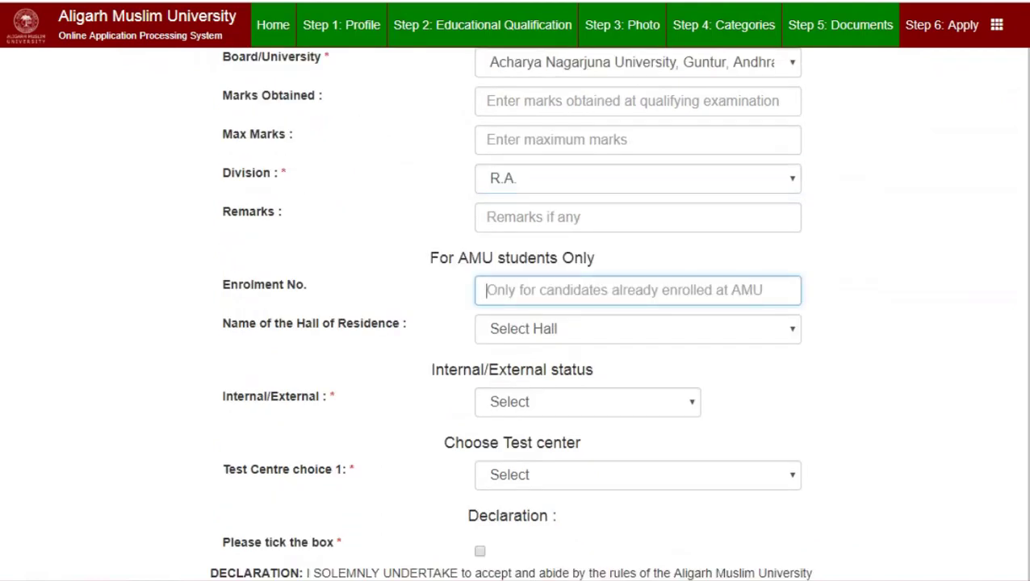
click(587, 402)
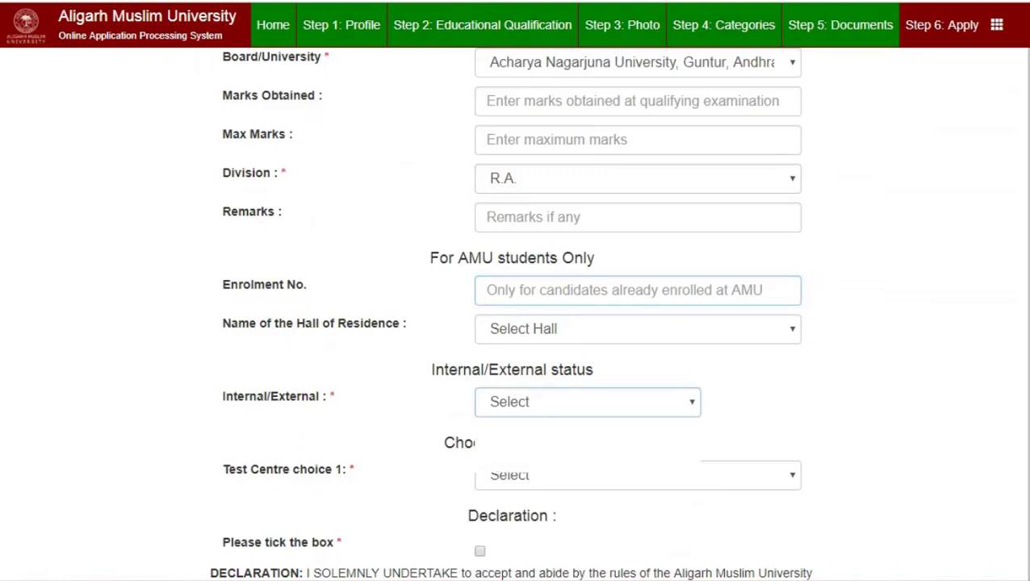
key(Down)
key(Down)
key(Return)
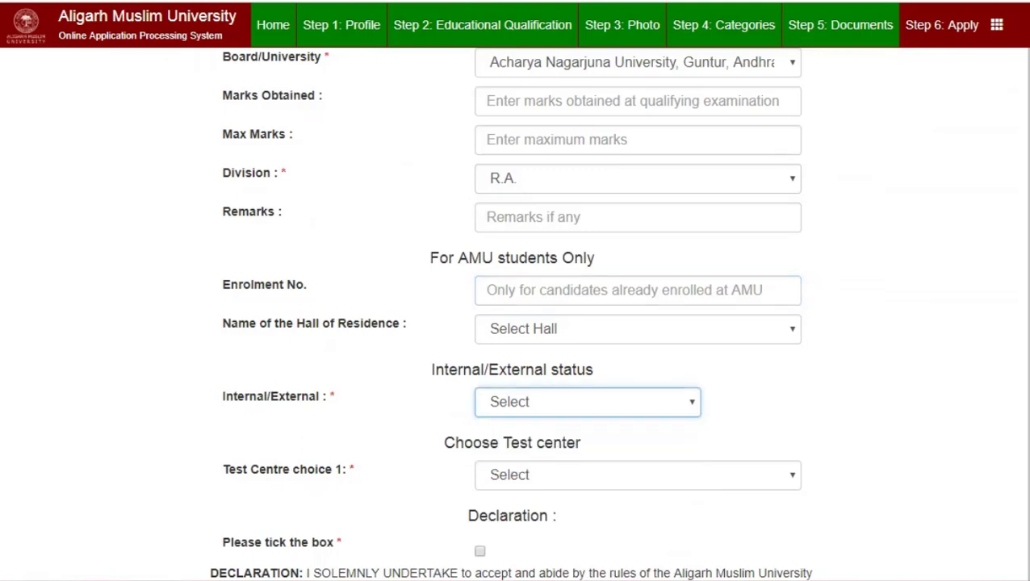
Choose Aligarh (U.P.) as Test Centre choice 1.
scroll(509, 313, down, 3)
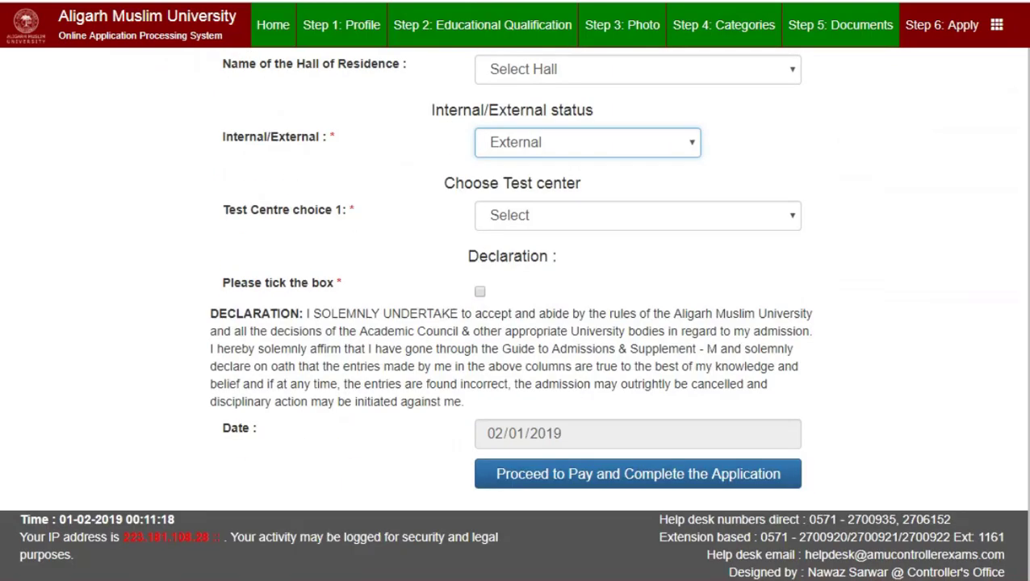
key(Tab)
key(alt+Down)
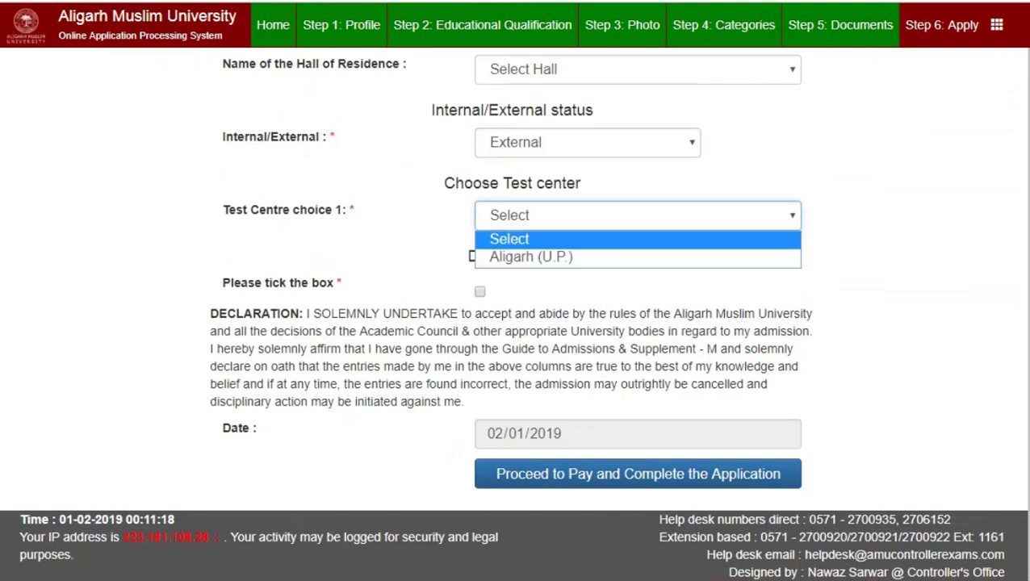
key(Down)
key(Return)
Tick the declaration checkbox, ready for Proceed to Pay.
key(Tab)
key(space)
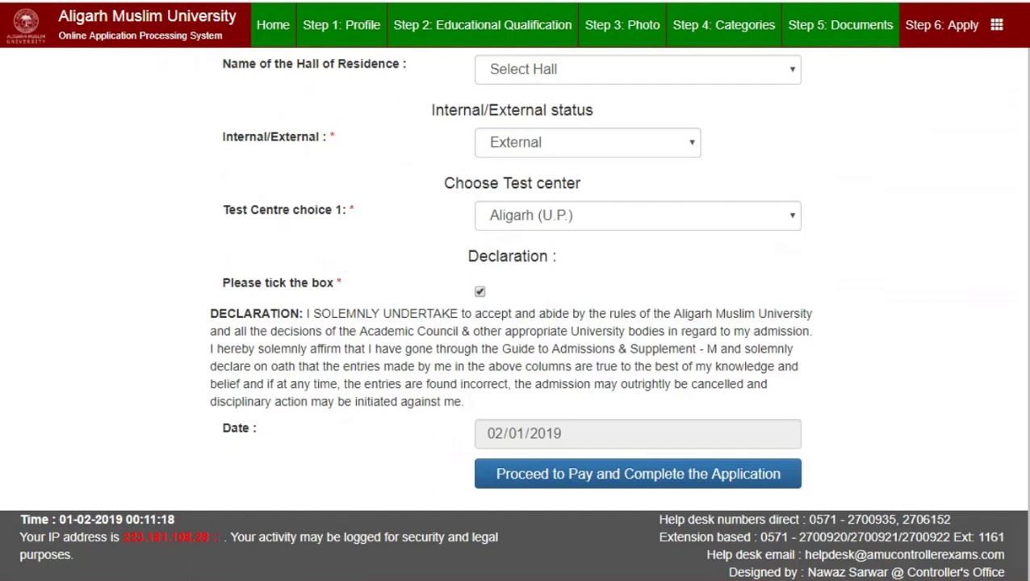
key(Tab)
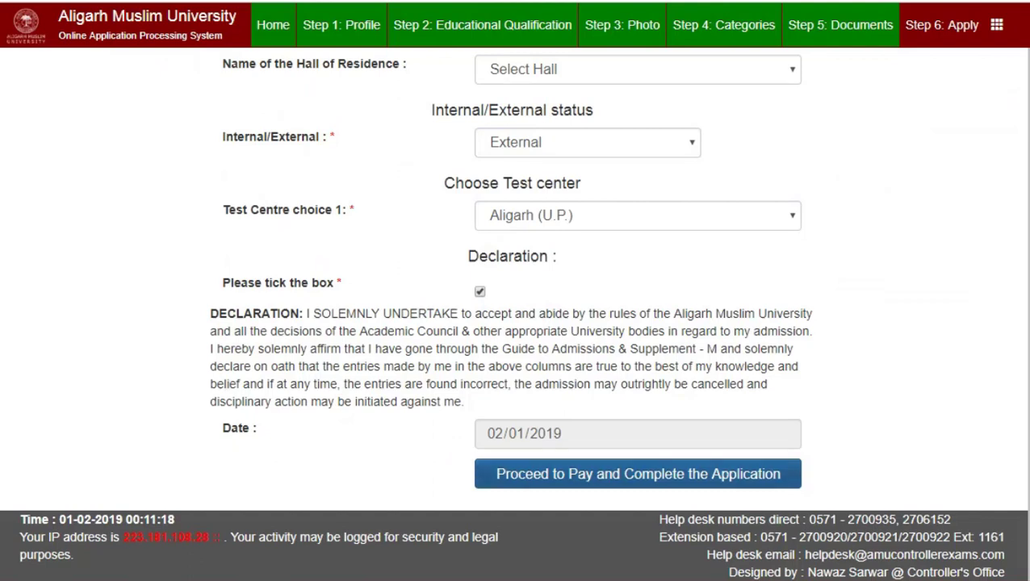